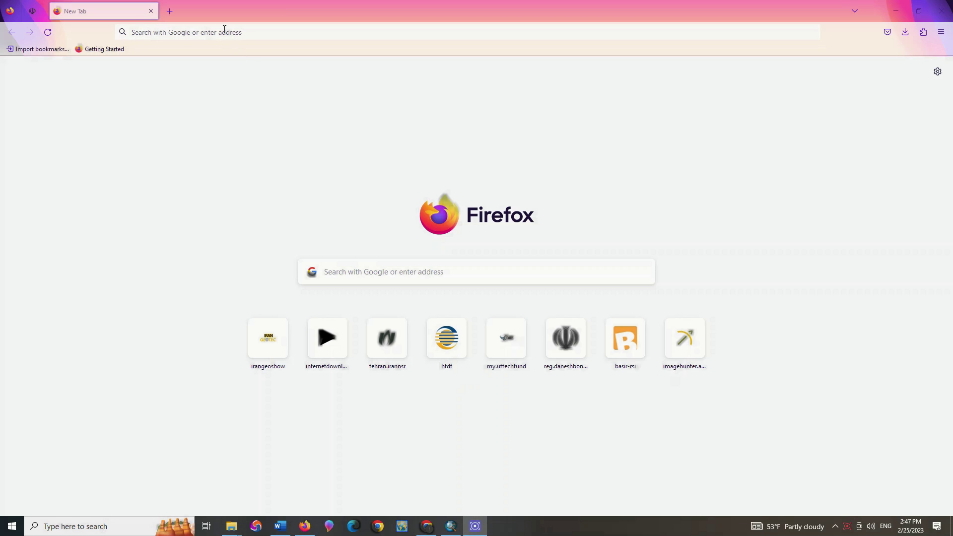
Search the web for "WORLD GEOLOGIC MAP" and open the USGS World Geologic Maps result.
{"action": "left_click", "coordinate": [225, 29]}
{"action": "type", "text": "WO"}
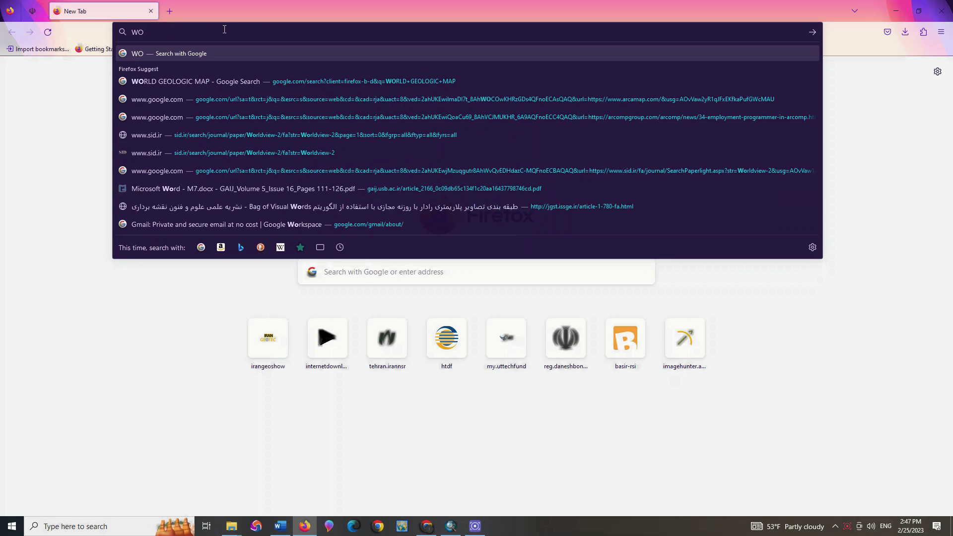
{"action": "type", "text": "RLD"}
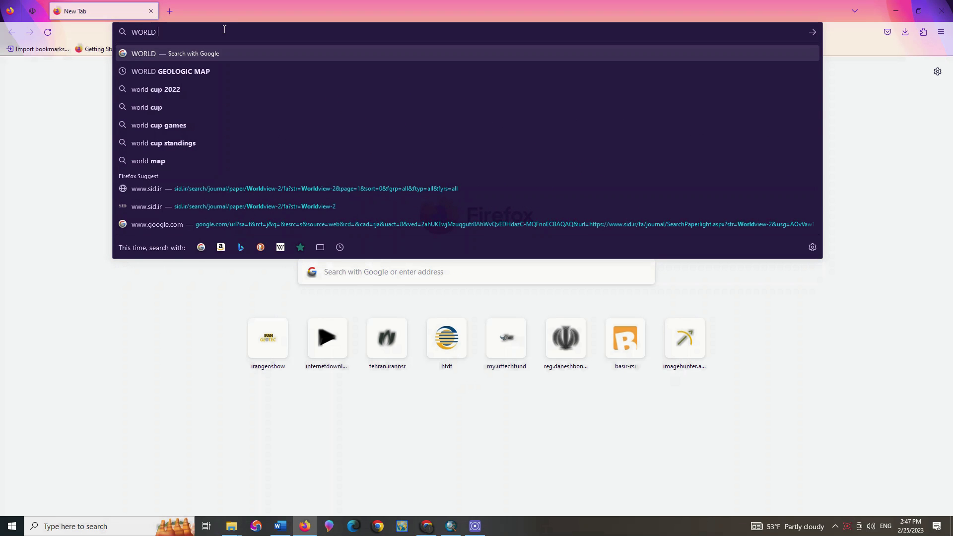
{"action": "type", "text": " GEOLO"}
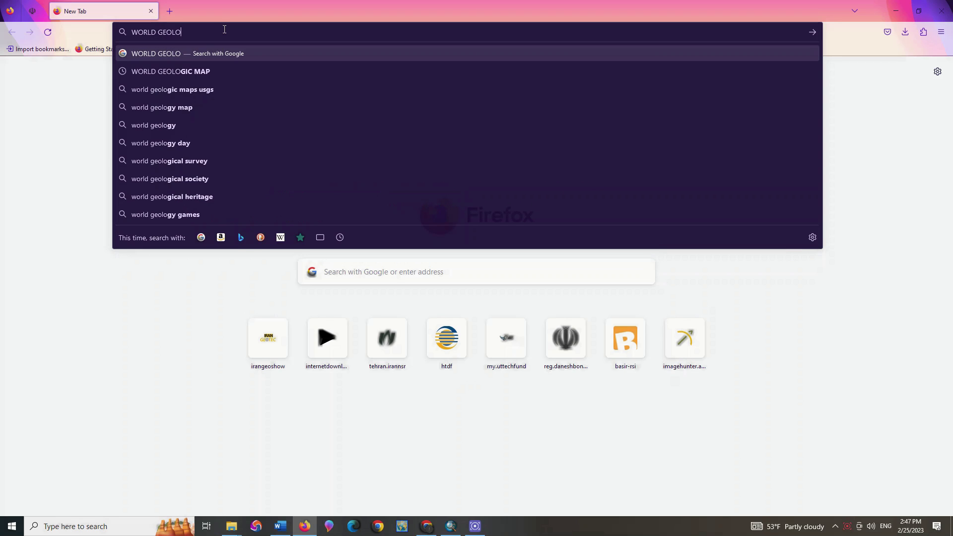
{"action": "type", "text": "GIC MAP"}
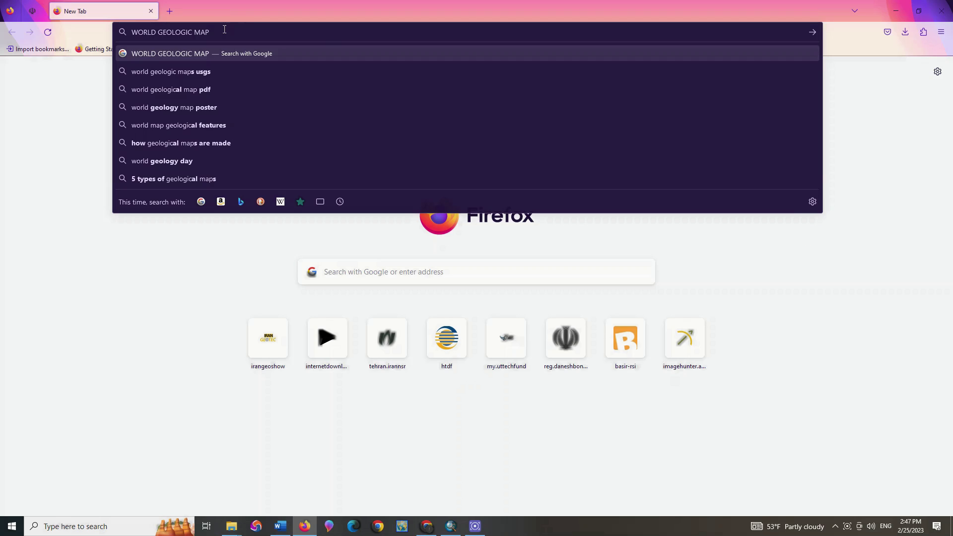
{"action": "key", "text": "Return"}
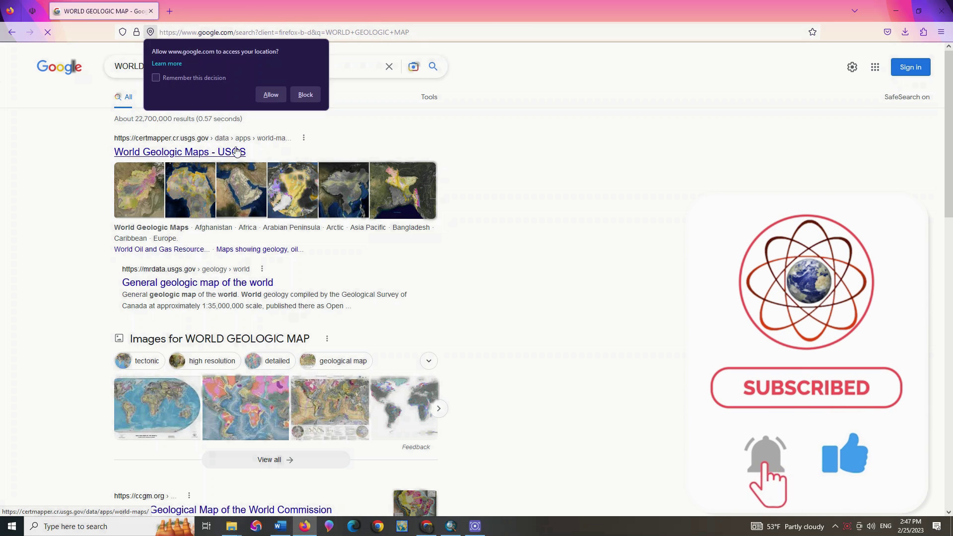
{"action": "left_click", "coordinate": [303, 95]}
{"action": "left_click", "coordinate": [233, 152]}
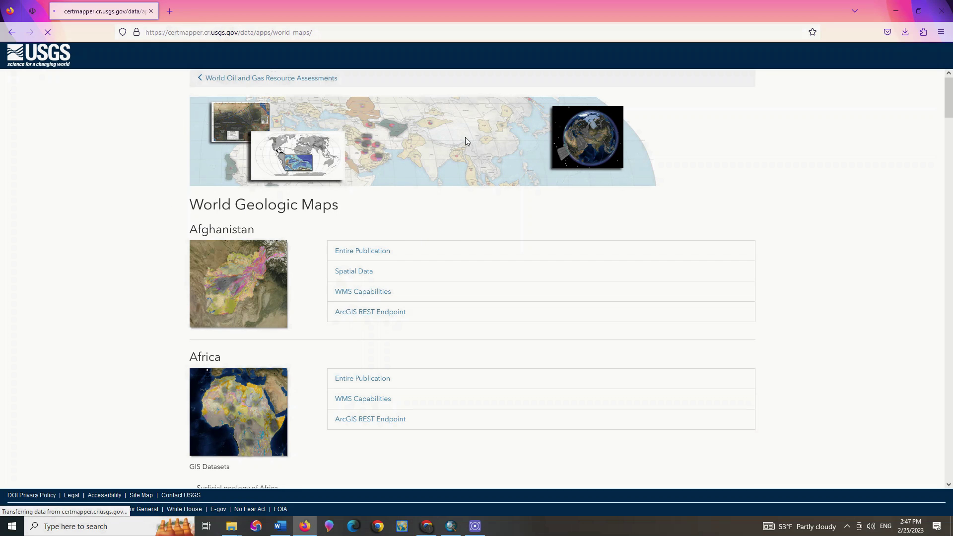
Look through the Africa and Arabian Peninsula sections for their available GIS datasets.
{"action": "scroll", "coordinate": [466, 137], "scroll_direction": "down", "scroll_amount": 1}
{"action": "double_click", "coordinate": [220, 180]}
{"action": "triple_click", "coordinate": [218, 161]}
{"action": "scroll", "coordinate": [336, 147], "scroll_direction": "down", "scroll_amount": 3}
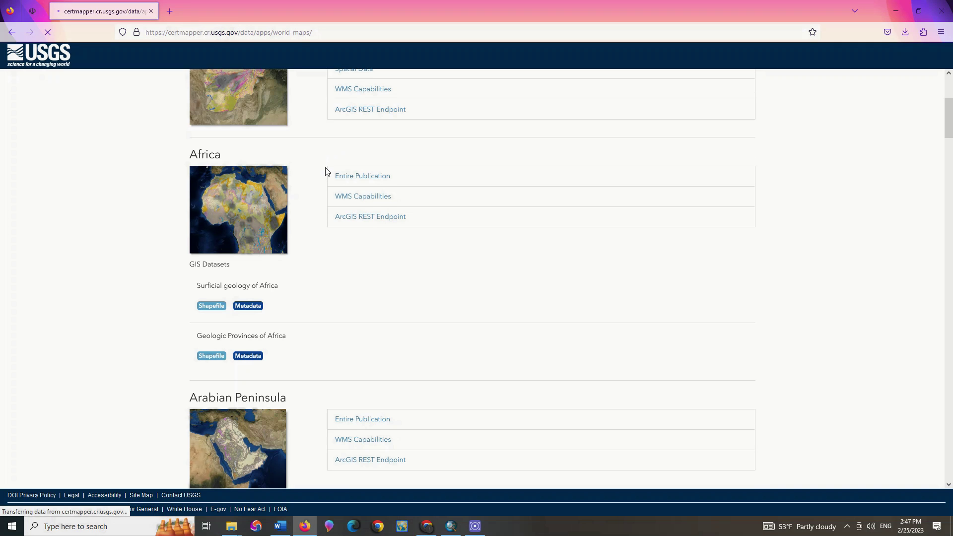
{"action": "scroll", "coordinate": [326, 172], "scroll_direction": "down", "scroll_amount": 3}
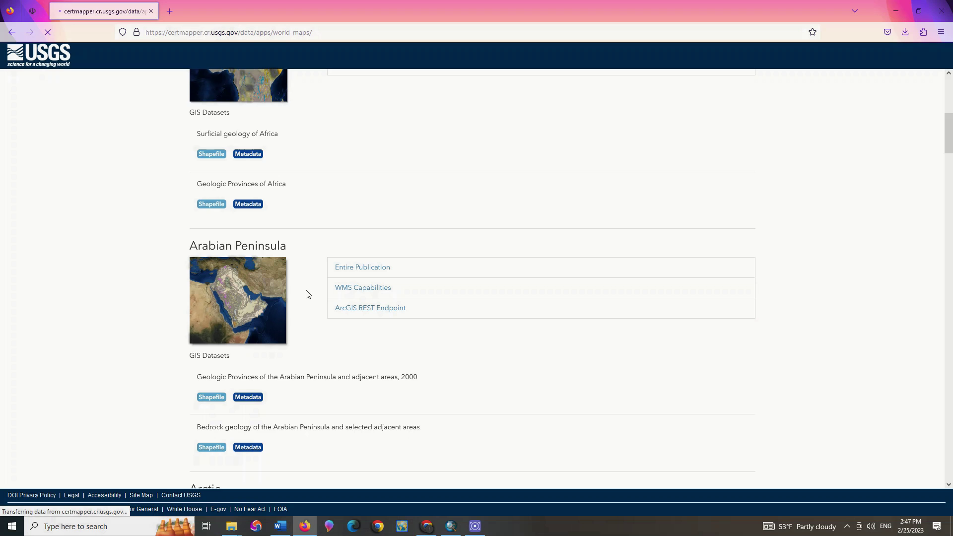
{"action": "triple_click", "coordinate": [238, 243]}
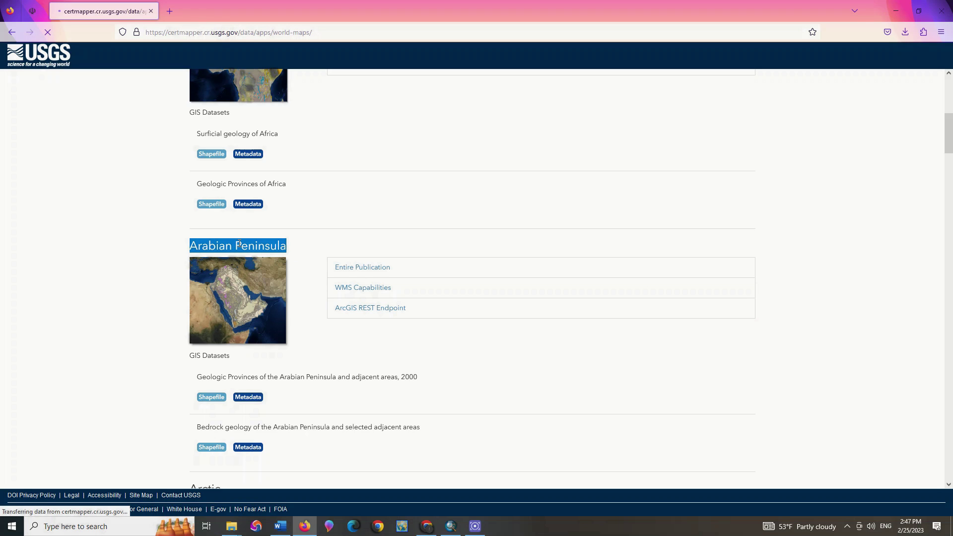
{"action": "left_click", "coordinate": [135, 269]}
{"action": "scroll", "coordinate": [293, 277], "scroll_direction": "down", "scroll_amount": 3}
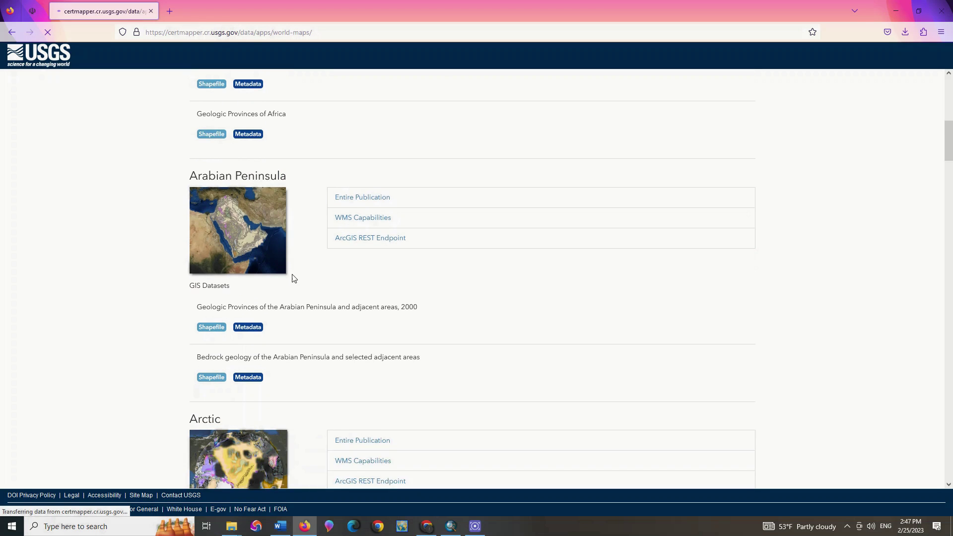
{"action": "left_click_drag", "start_coordinate": [198, 225], "coordinate": [260, 225]}
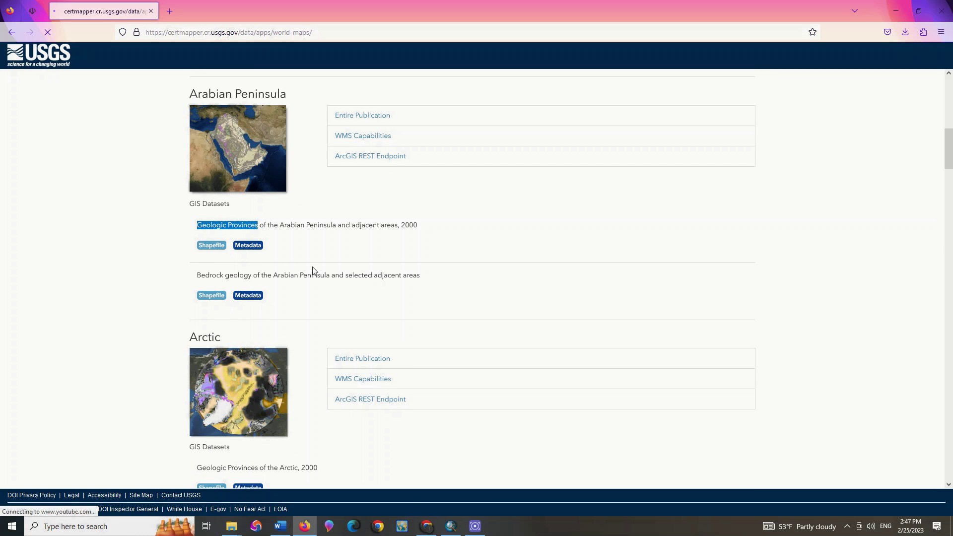
Review the GIS datasets offered for the Arctic and Asia Pacific regions.
{"action": "scroll", "coordinate": [312, 271], "scroll_direction": "down", "scroll_amount": 5}
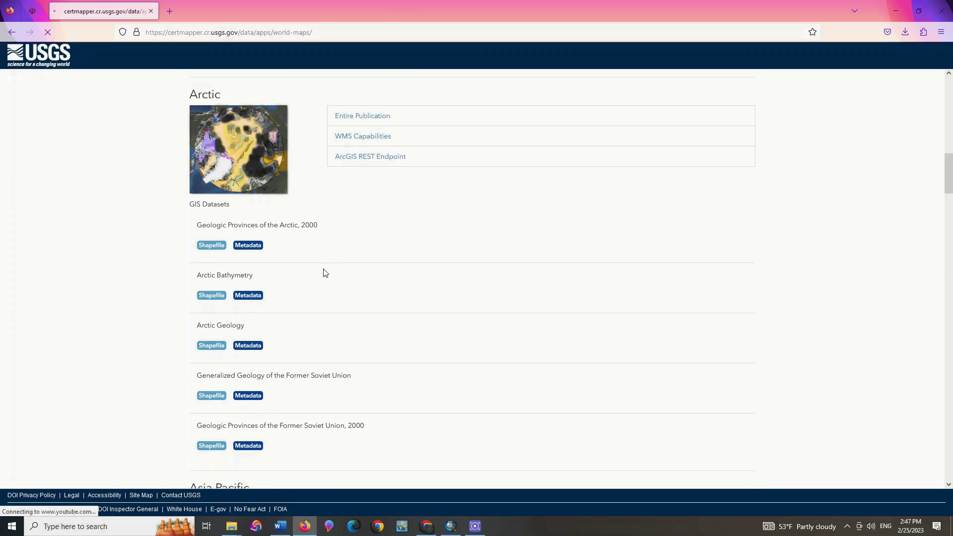
{"action": "scroll", "coordinate": [325, 273], "scroll_direction": "down", "scroll_amount": 1}
{"action": "triple_click", "coordinate": [208, 166]}
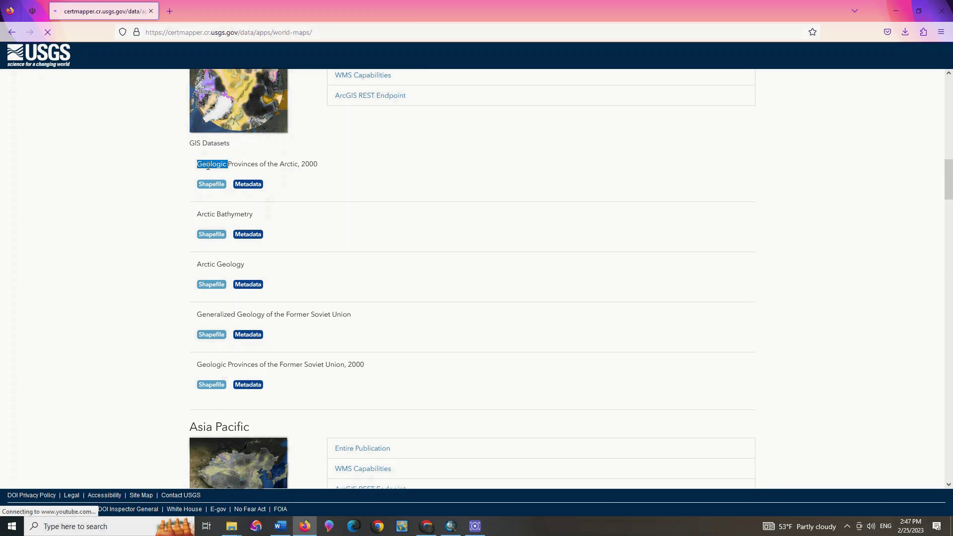
{"action": "scroll", "coordinate": [336, 223], "scroll_direction": "down", "scroll_amount": 1}
{"action": "scroll", "coordinate": [337, 223], "scroll_direction": "down", "scroll_amount": 1}
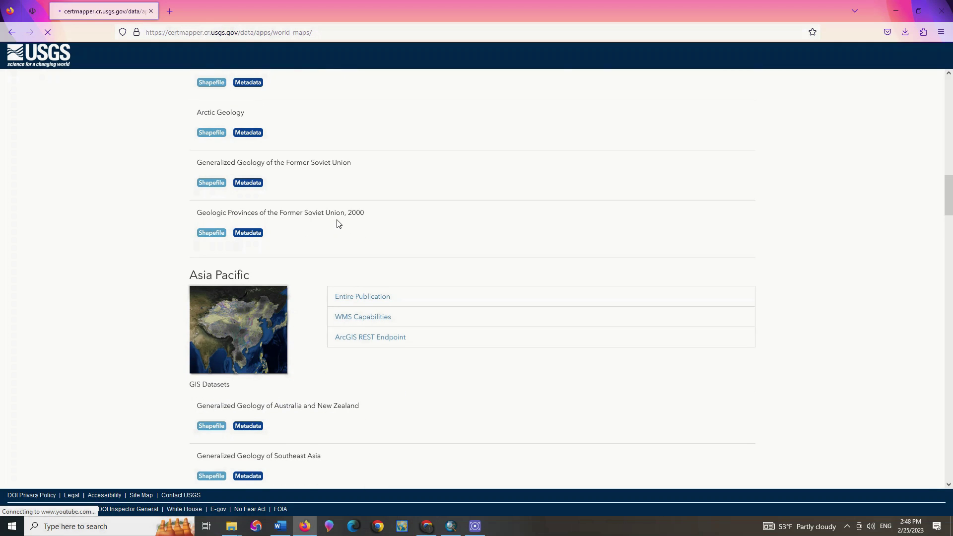
{"action": "scroll", "coordinate": [337, 224], "scroll_direction": "down", "scroll_amount": 3}
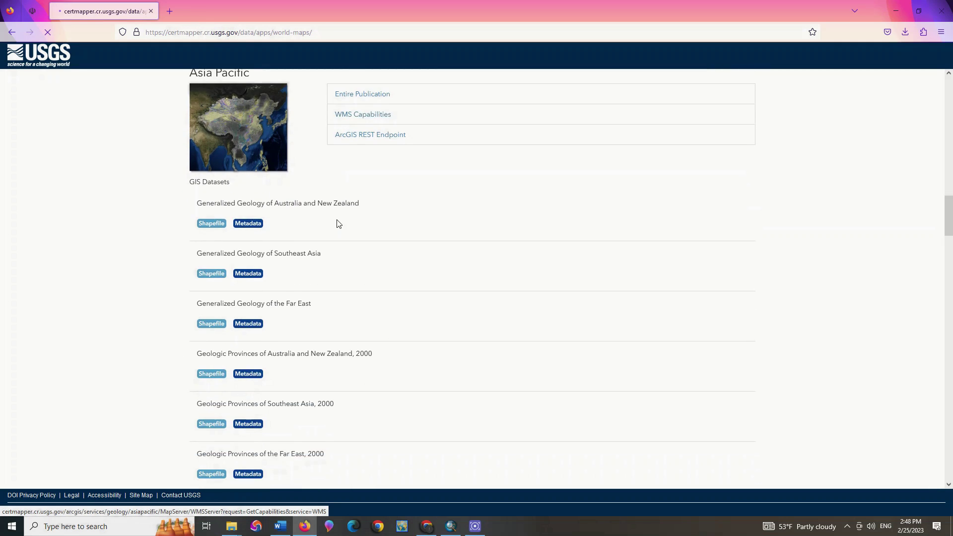
{"action": "scroll", "coordinate": [336, 224], "scroll_direction": "down", "scroll_amount": 2}
{"action": "scroll", "coordinate": [337, 223], "scroll_direction": "down", "scroll_amount": 1}
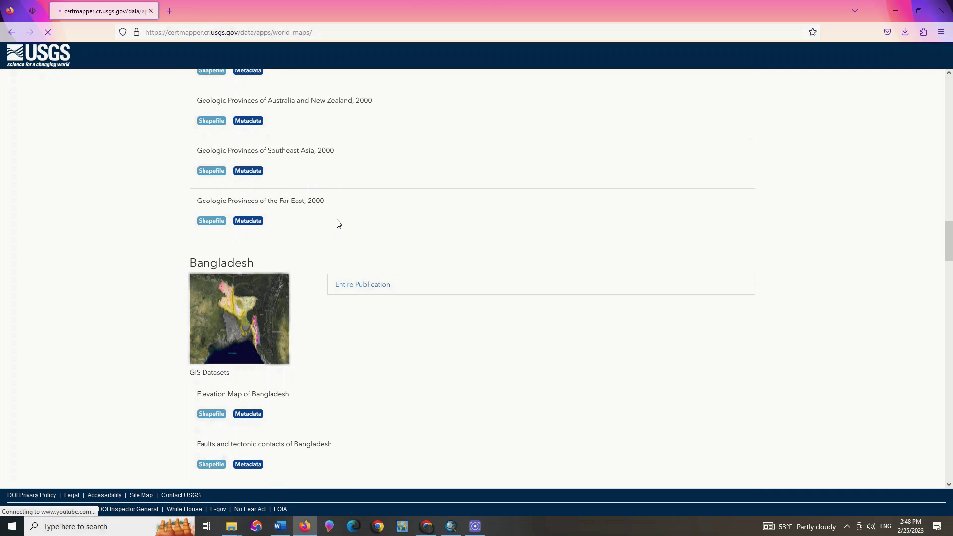
{"action": "scroll", "coordinate": [336, 223], "scroll_direction": "down", "scroll_amount": 1}
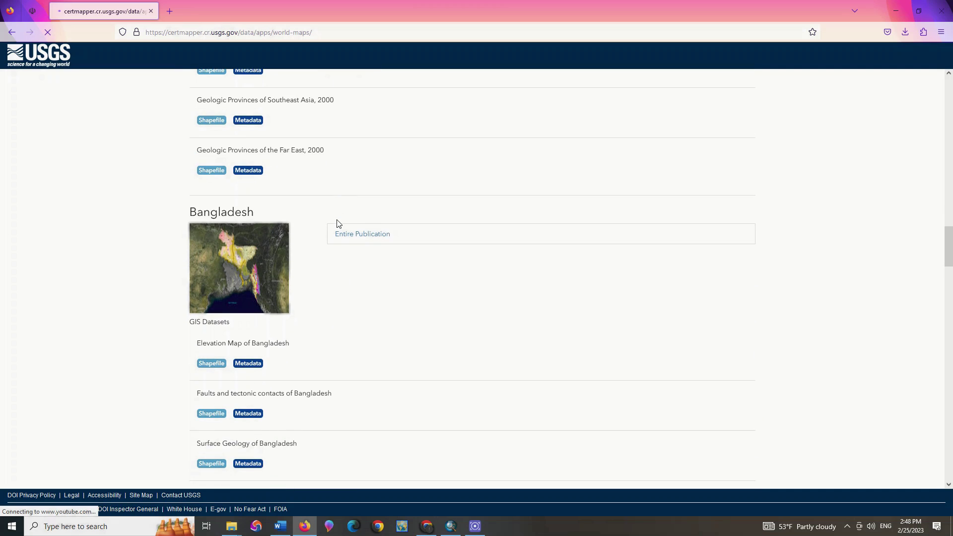
Examine the Bangladesh dataset list, including its elevation, fault, surface geology and physiographic map entries.
{"action": "double_click", "coordinate": [237, 213]}
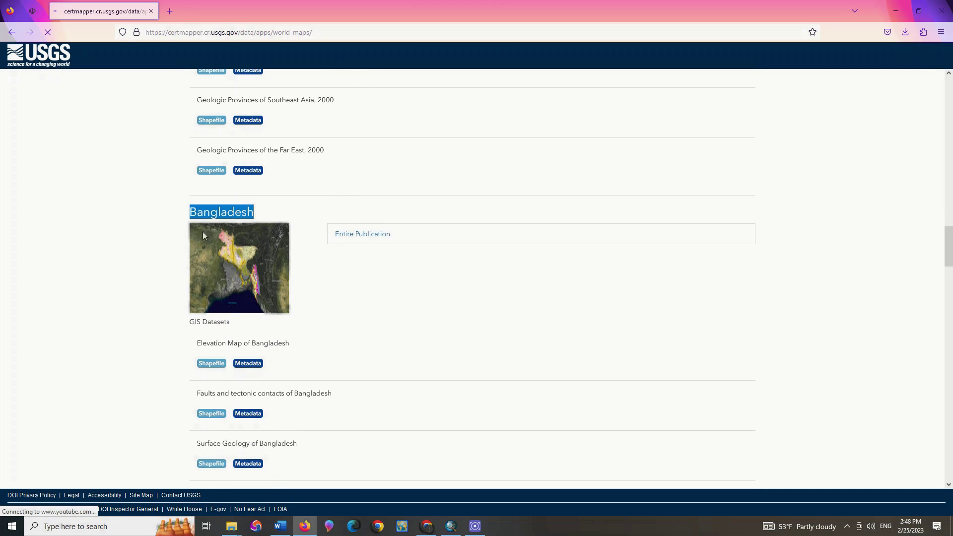
{"action": "triple_click", "coordinate": [282, 343]}
{"action": "scroll", "coordinate": [320, 346], "scroll_direction": "down", "scroll_amount": 2}
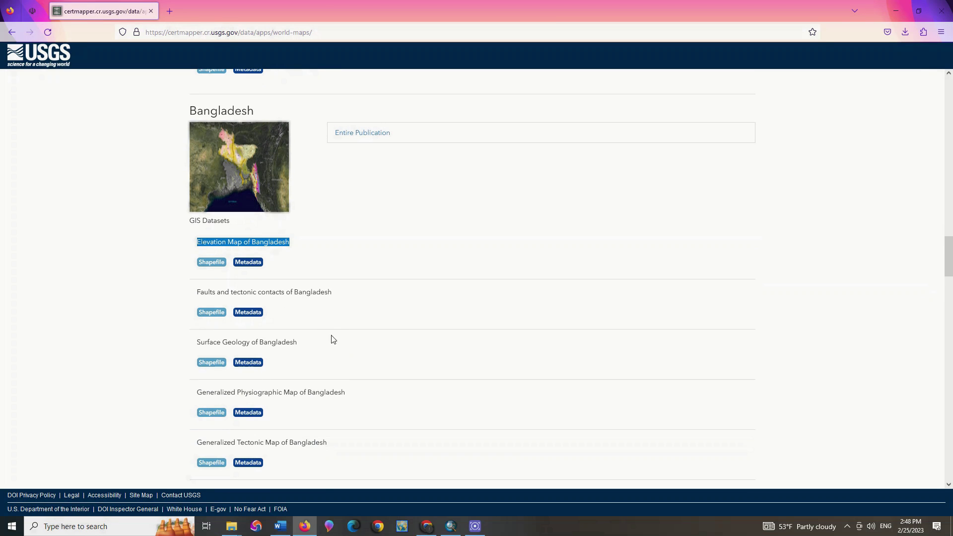
{"action": "double_click", "coordinate": [209, 293]}
{"action": "double_click", "coordinate": [207, 342]}
{"action": "scroll", "coordinate": [208, 341], "scroll_direction": "down", "scroll_amount": 1}
{"action": "triple_click", "coordinate": [208, 341]}
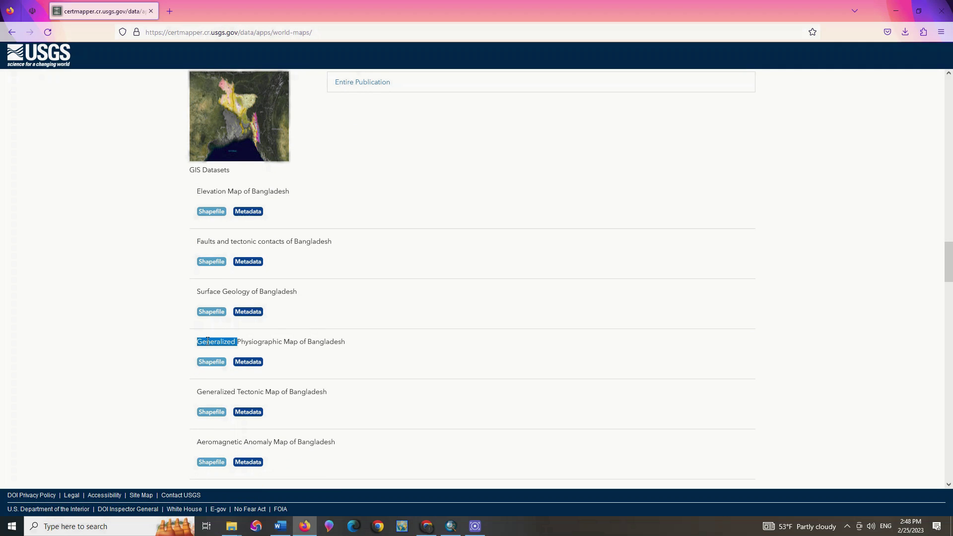
{"action": "scroll", "coordinate": [334, 322], "scroll_direction": "down", "scroll_amount": 2}
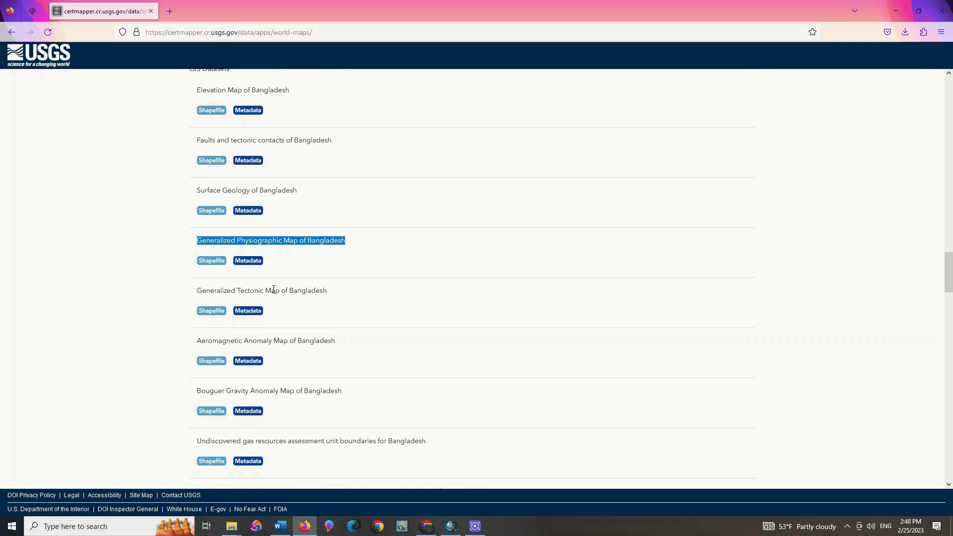
{"action": "scroll", "coordinate": [279, 339], "scroll_direction": "down", "scroll_amount": 3}
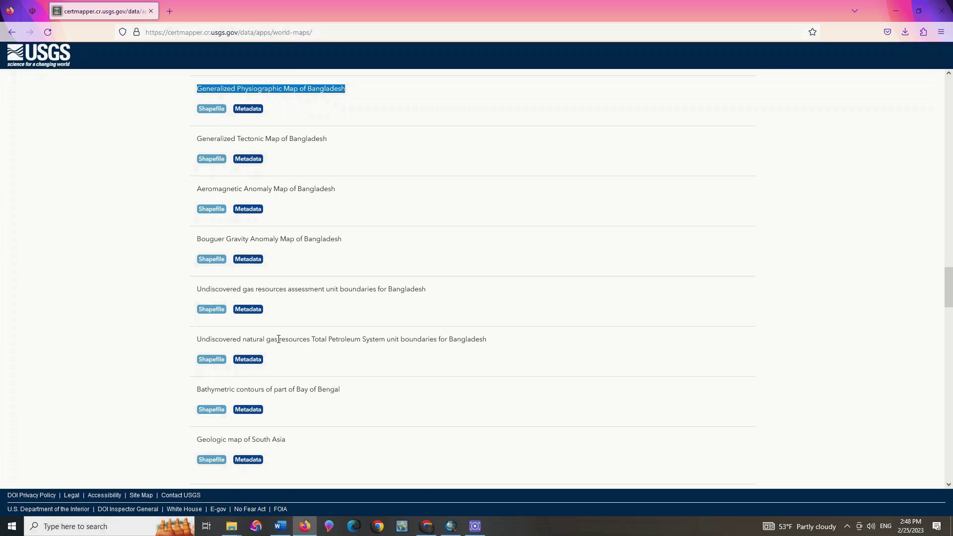
{"action": "scroll", "coordinate": [278, 339], "scroll_direction": "down", "scroll_amount": 2}
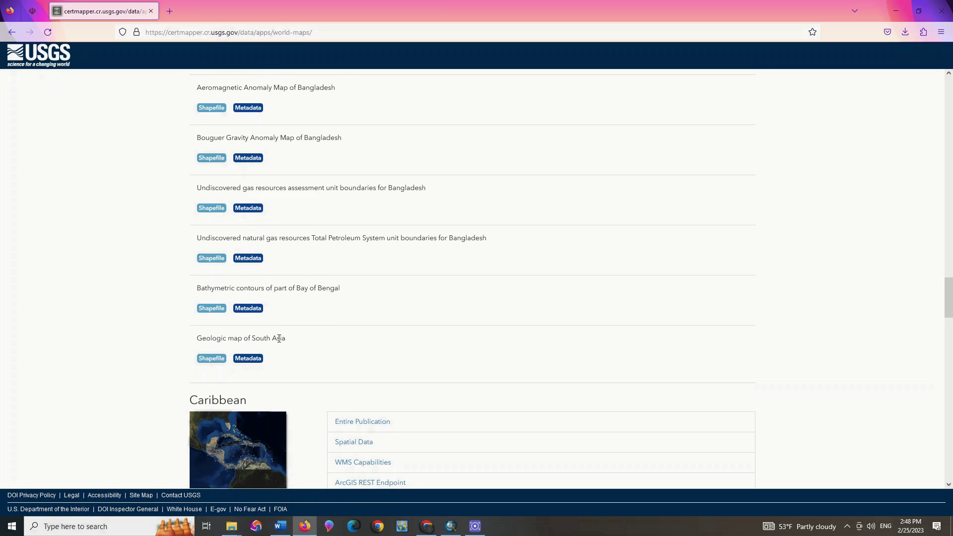
Check the Caribbean and Europe sections for the geologic data they offer.
{"action": "scroll", "coordinate": [279, 338], "scroll_direction": "down", "scroll_amount": 2}
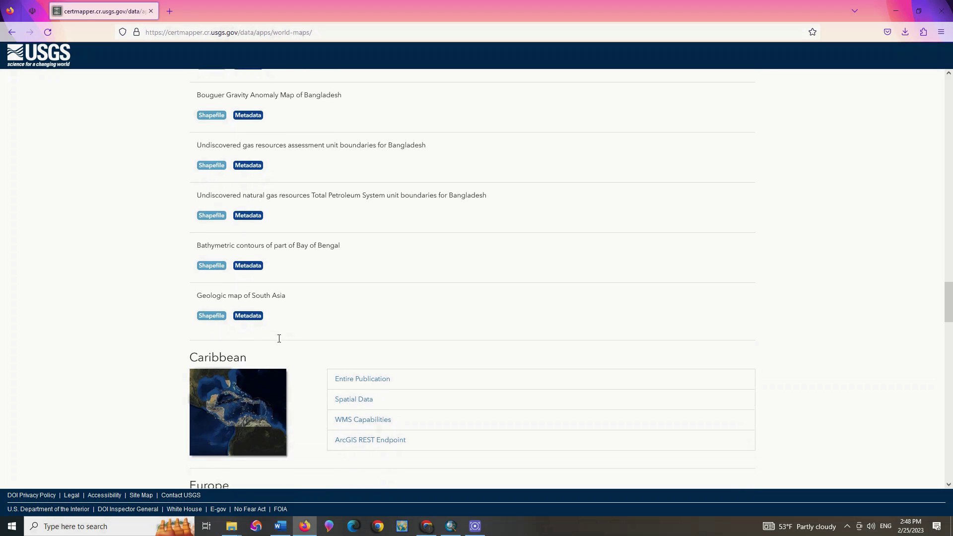
{"action": "scroll", "coordinate": [279, 342], "scroll_direction": "down", "scroll_amount": 2}
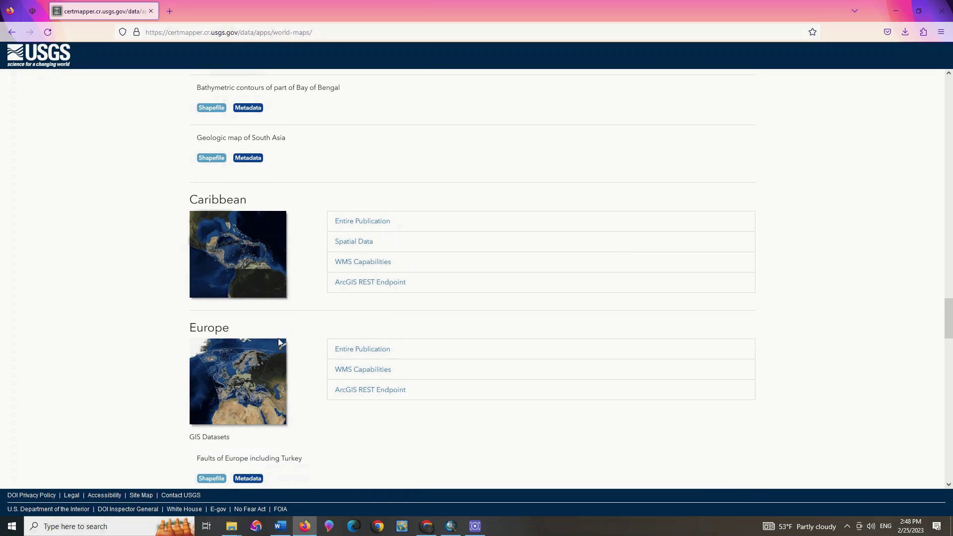
{"action": "scroll", "coordinate": [278, 342], "scroll_direction": "down", "scroll_amount": 2}
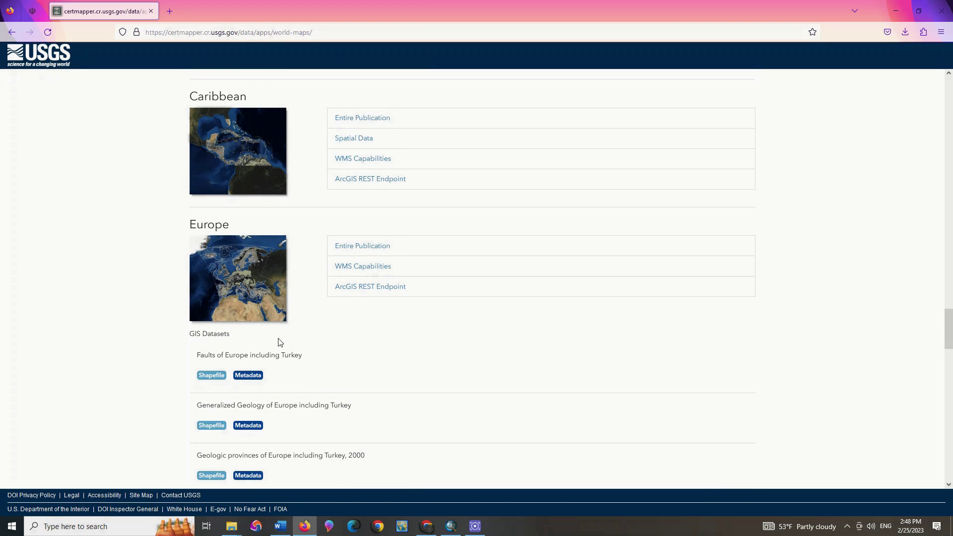
{"action": "scroll", "coordinate": [286, 338], "scroll_direction": "down", "scroll_amount": 1}
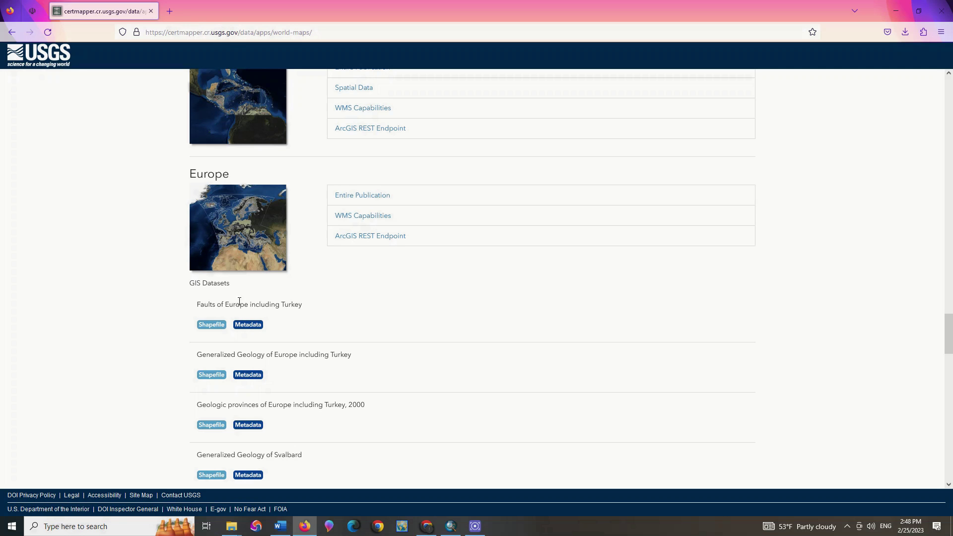
{"action": "scroll", "coordinate": [312, 311], "scroll_direction": "down", "scroll_amount": 2}
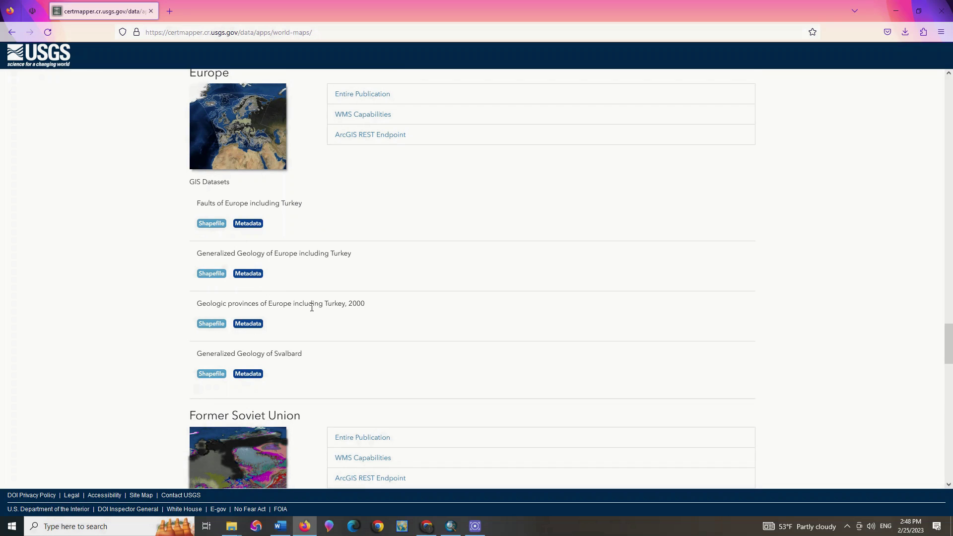
{"action": "scroll", "coordinate": [312, 308], "scroll_direction": "down", "scroll_amount": 1}
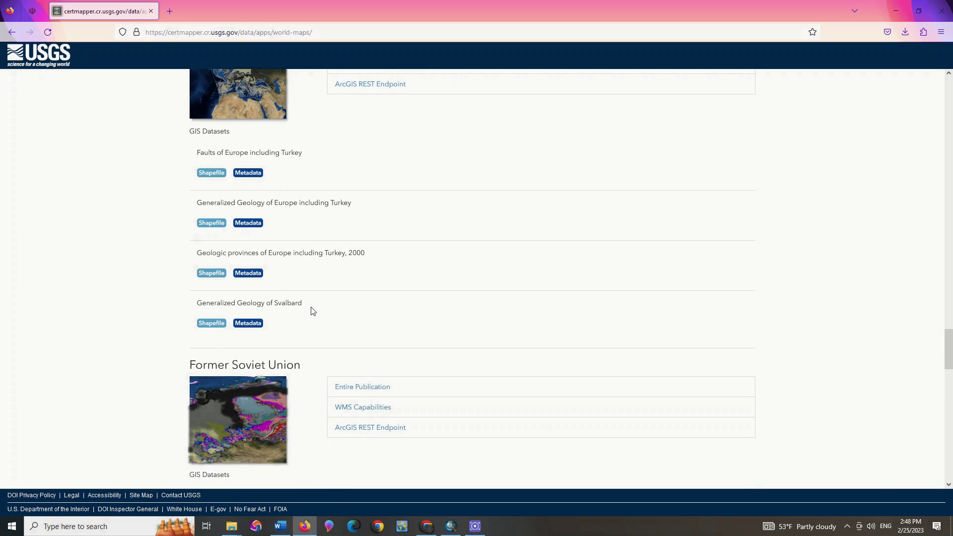
Download the shapefiles for Major faults in Iran and Surficial geology of Iran from the Iran section.
{"action": "scroll", "coordinate": [313, 311], "scroll_direction": "down", "scroll_amount": 4}
{"action": "scroll", "coordinate": [313, 312], "scroll_direction": "down", "scroll_amount": 3}
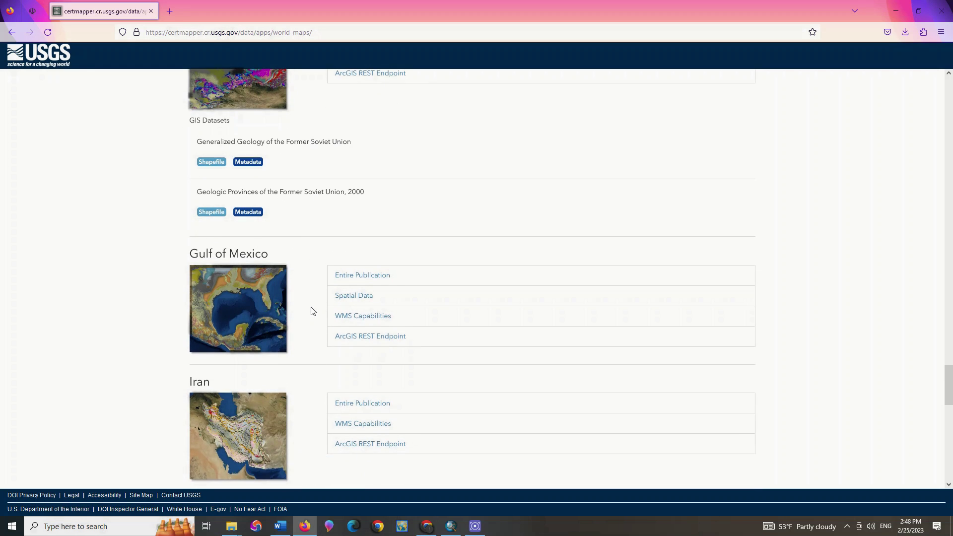
{"action": "scroll", "coordinate": [313, 311], "scroll_direction": "down", "scroll_amount": 2}
{"action": "scroll", "coordinate": [313, 311], "scroll_direction": "down", "scroll_amount": 2}
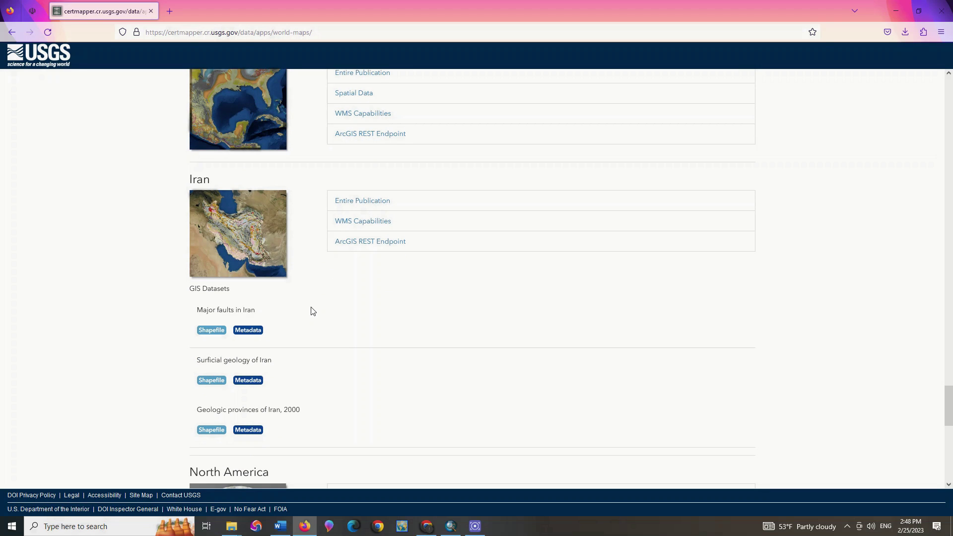
{"action": "scroll", "coordinate": [312, 311], "scroll_direction": "down", "scroll_amount": 2}
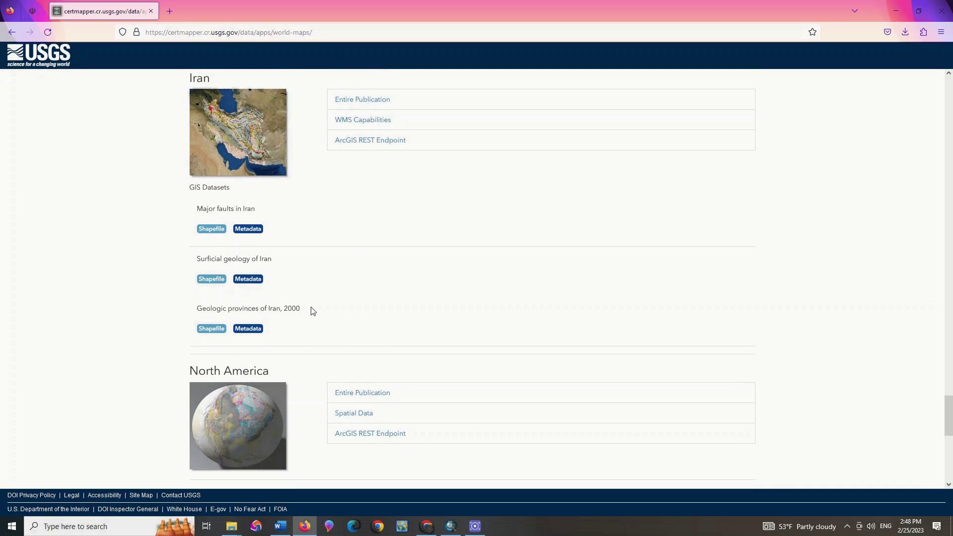
{"action": "left_click", "coordinate": [212, 229]}
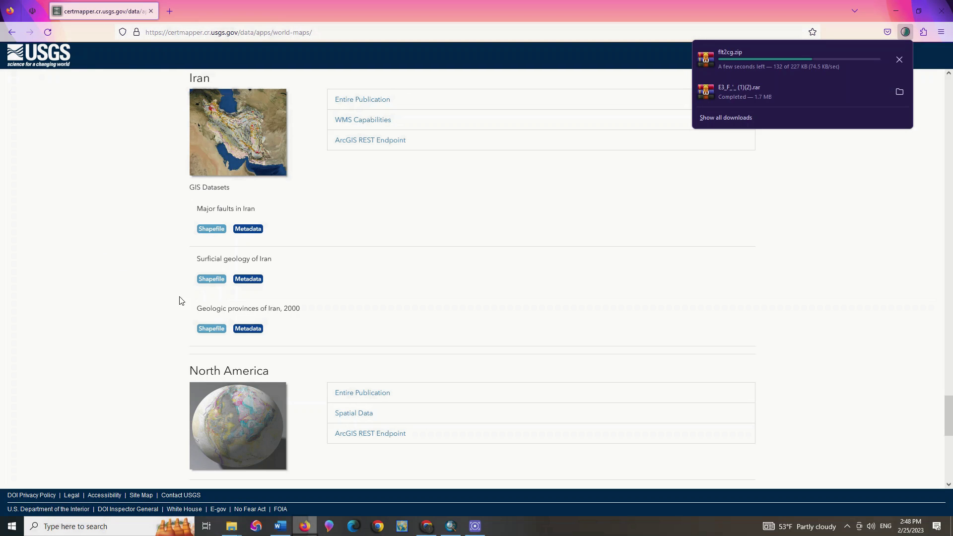
{"action": "left_click", "coordinate": [215, 280]}
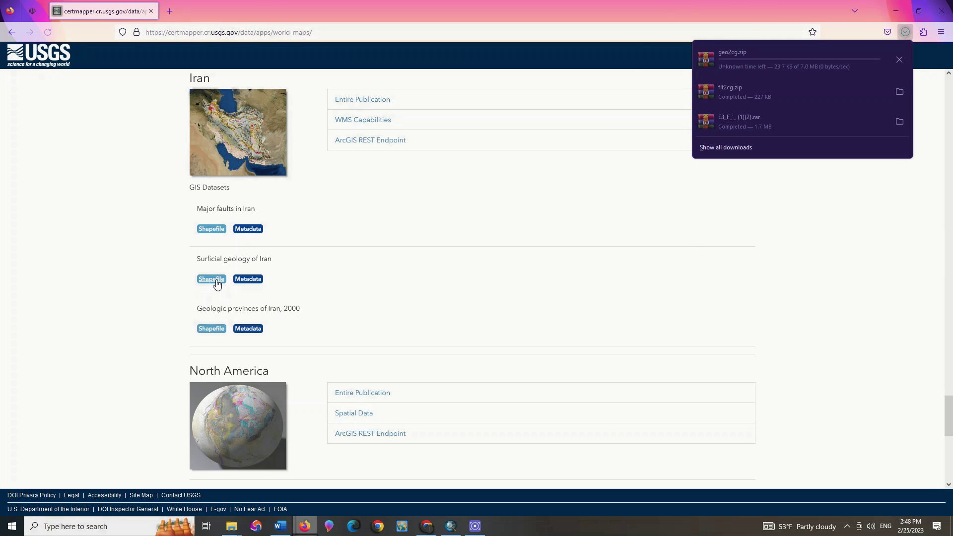
Download the shapefiles for South America Geologic Map and South America Province Boundaries, 1999 from the South America section.
{"action": "scroll", "coordinate": [217, 284], "scroll_direction": "down", "scroll_amount": 6}
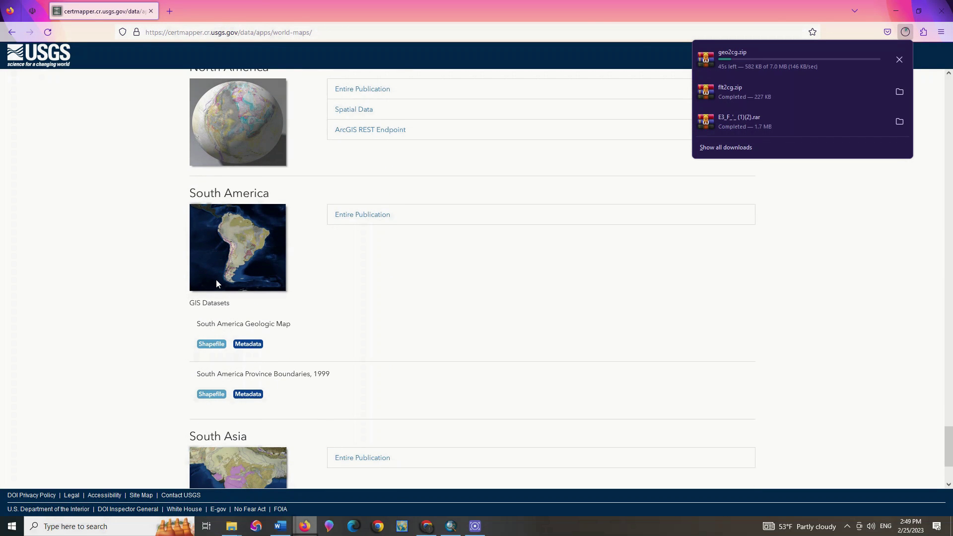
{"action": "scroll", "coordinate": [216, 283], "scroll_direction": "down", "scroll_amount": 1}
{"action": "left_click", "coordinate": [208, 295]}
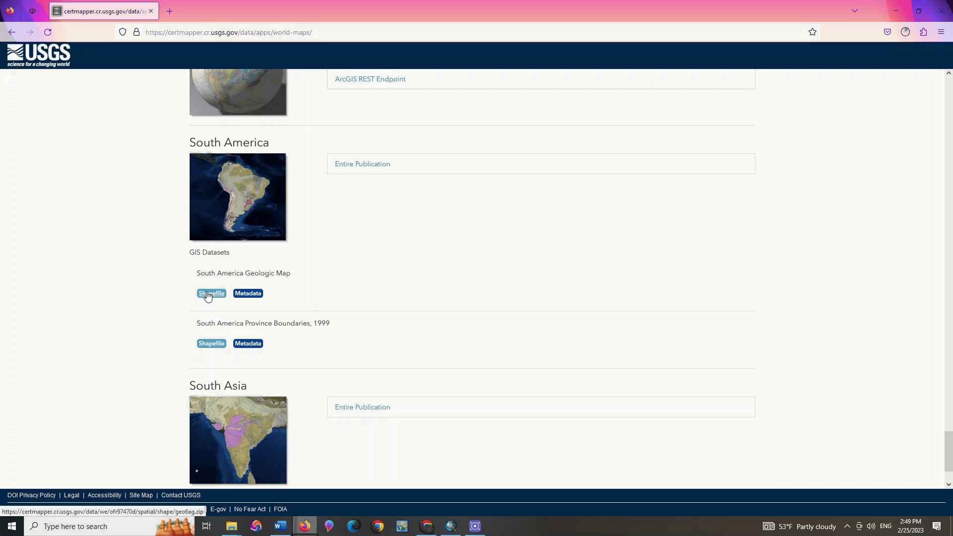
{"action": "left_click", "coordinate": [221, 343]}
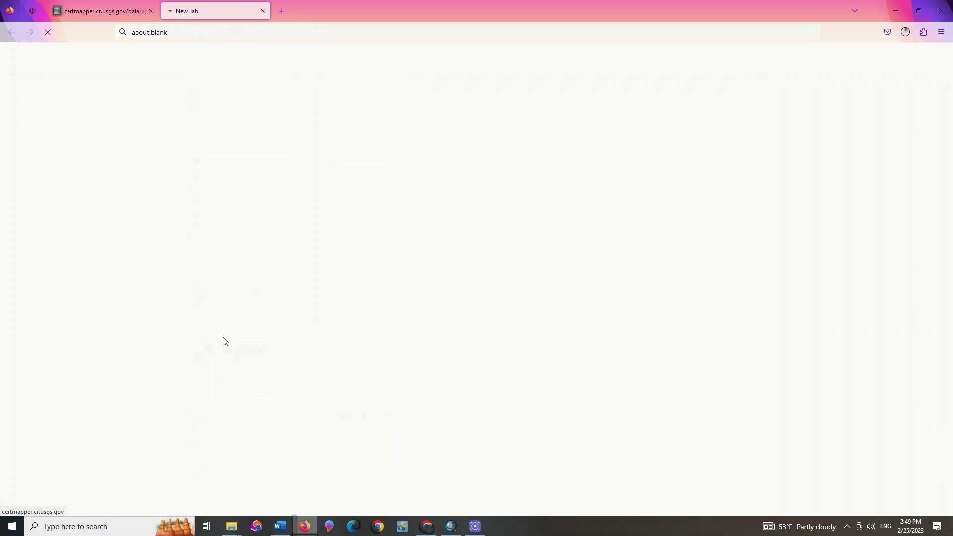
Check the progress of the shapefile downloads and launch ArcMap 10.3 from the system search.
{"action": "scroll", "coordinate": [253, 319], "scroll_direction": "down", "scroll_amount": 3}
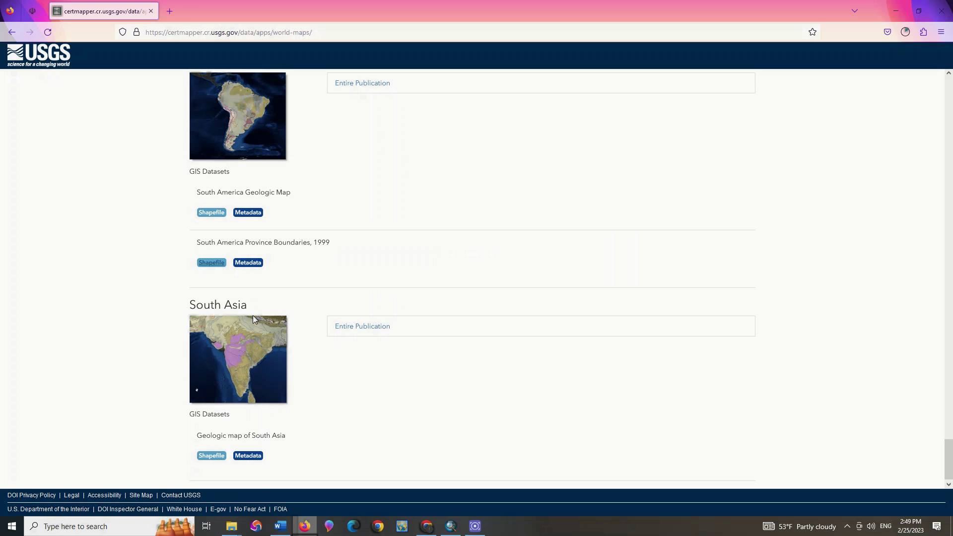
{"action": "scroll", "coordinate": [254, 319], "scroll_direction": "up", "scroll_amount": 15}
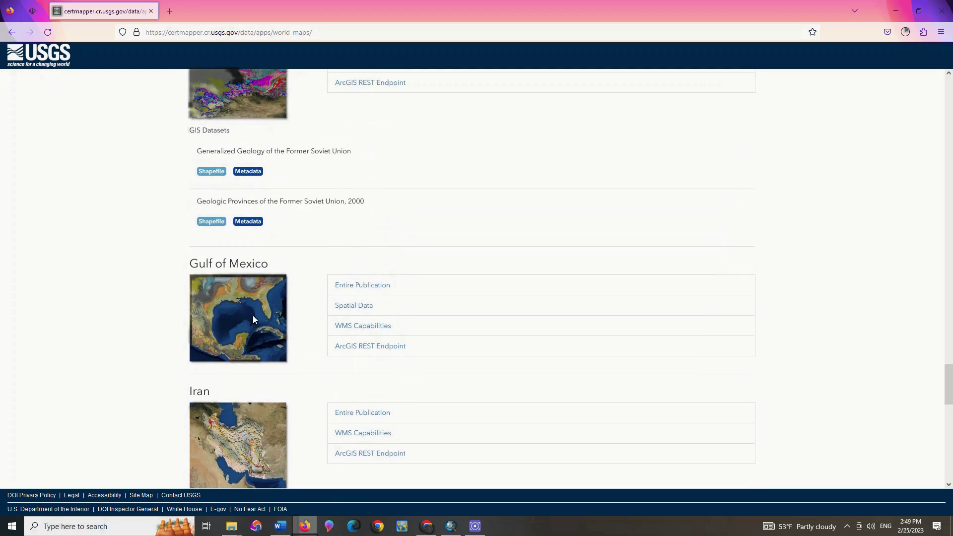
{"action": "left_click", "coordinate": [906, 31]}
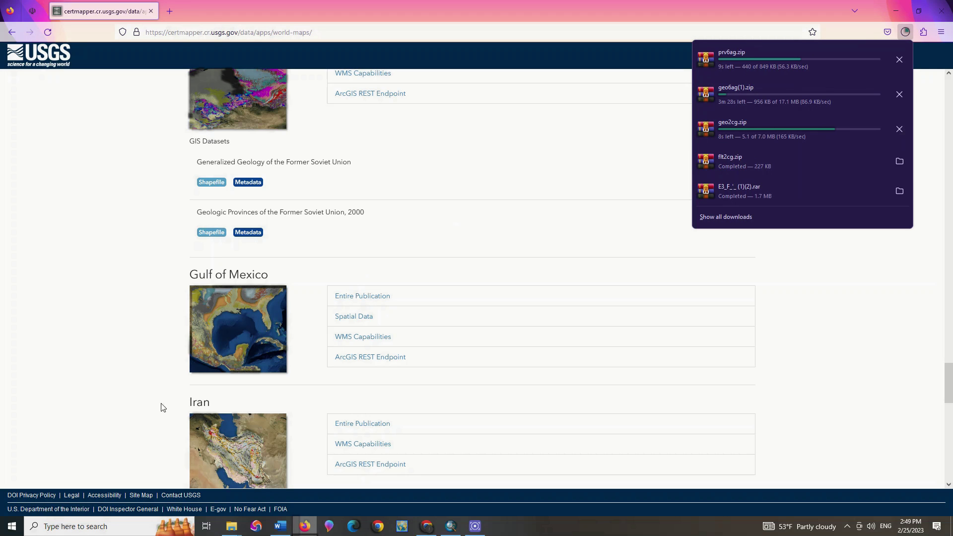
{"action": "left_click", "coordinate": [97, 527]}
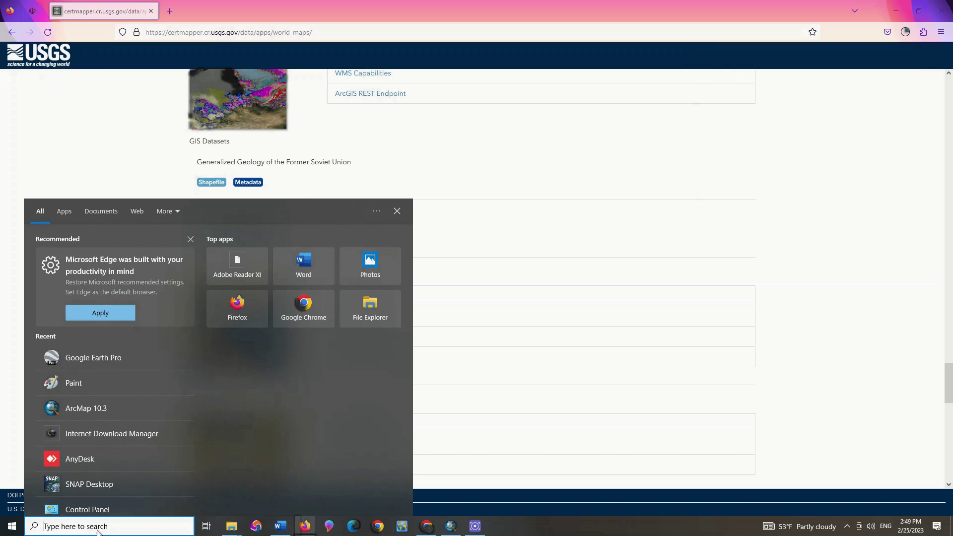
{"action": "left_click", "coordinate": [115, 399]}
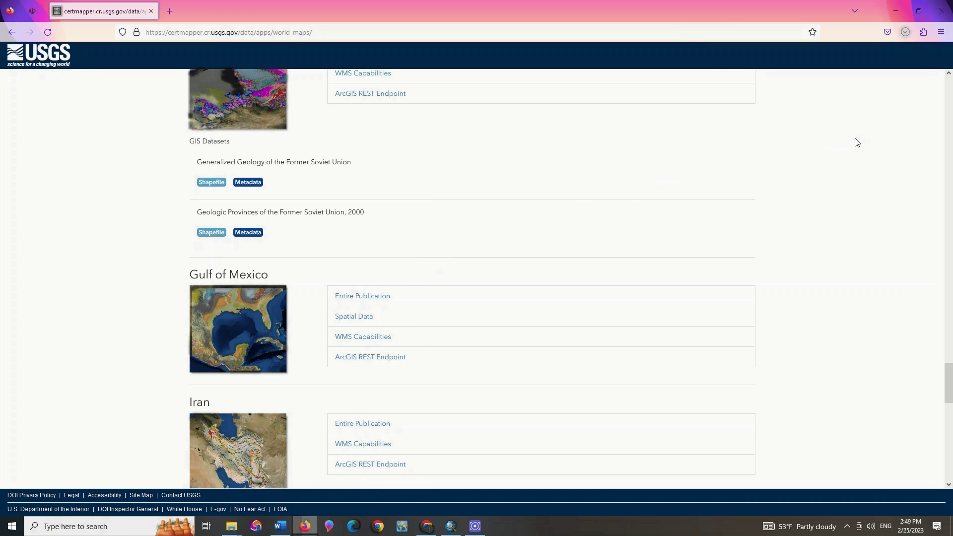
Show the downloaded prv6ag.zip in the Downloads folder and try to extract it into its own prv6ag folder.
{"action": "left_click", "coordinate": [905, 33]}
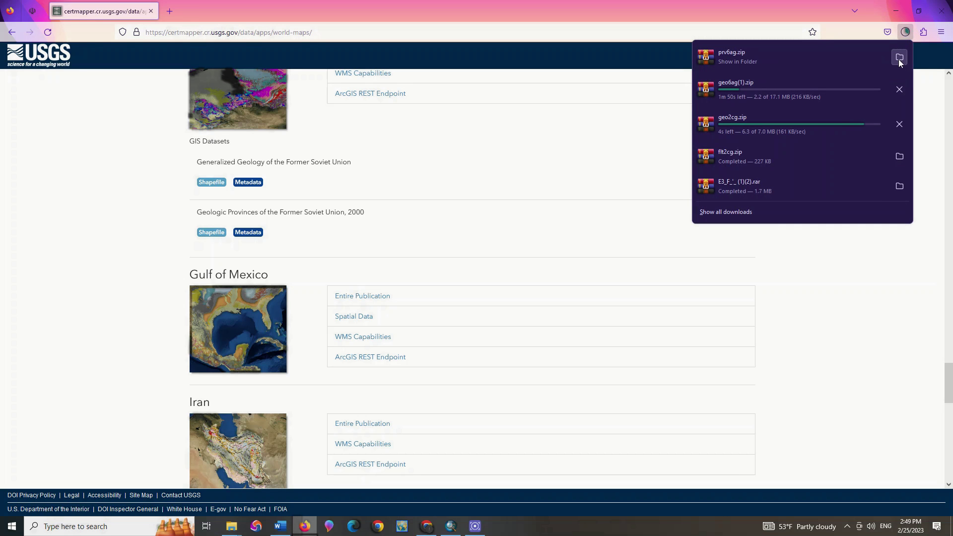
{"action": "left_click", "coordinate": [900, 58]}
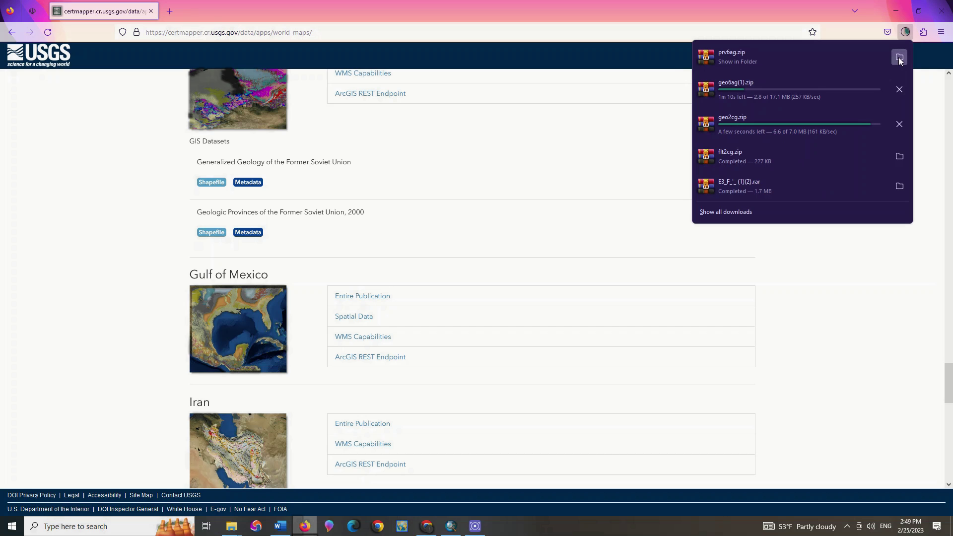
{"action": "right_click", "coordinate": [432, 210]}
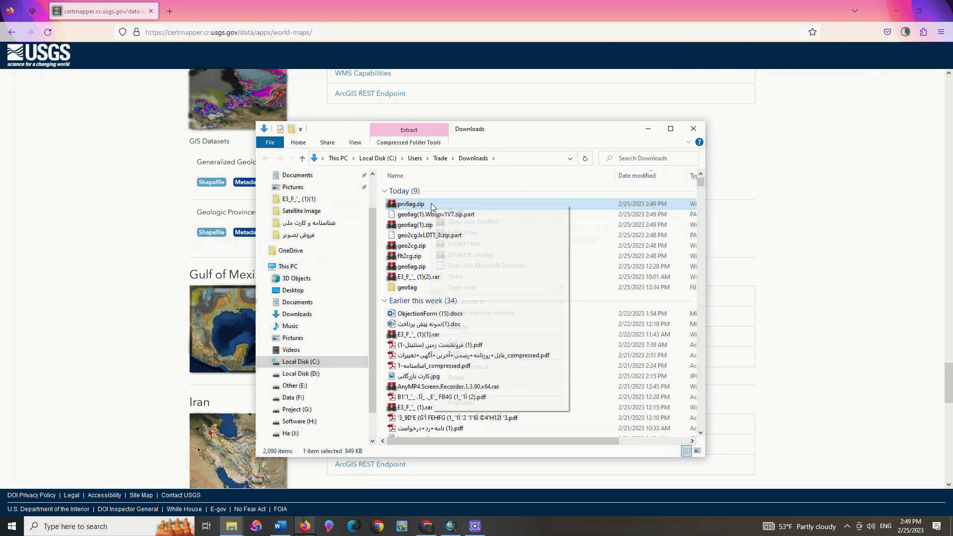
{"action": "left_click", "coordinate": [455, 252]}
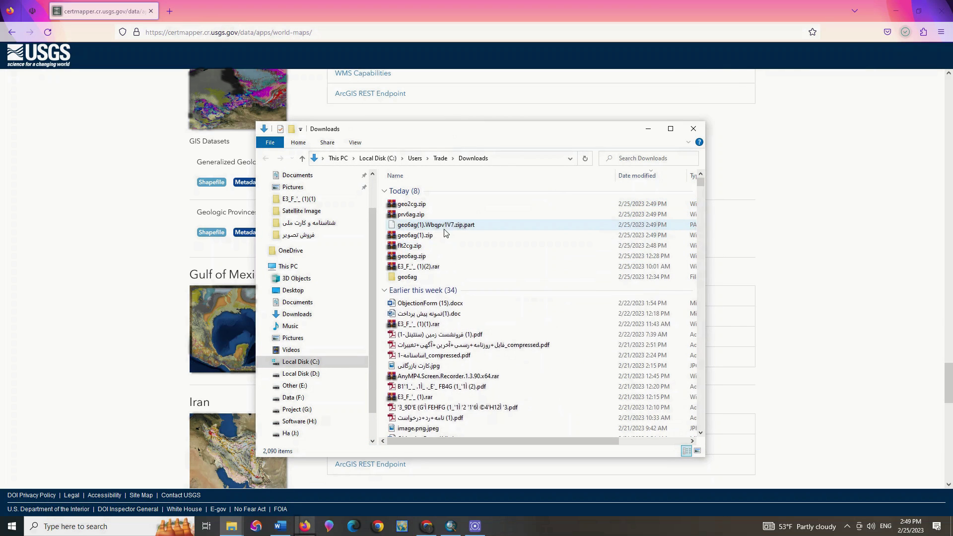
Add geo6ag.shp from the geo6ag folder in Downloads as a layer in the empty ArcMap document.
{"action": "double_click", "coordinate": [414, 289]}
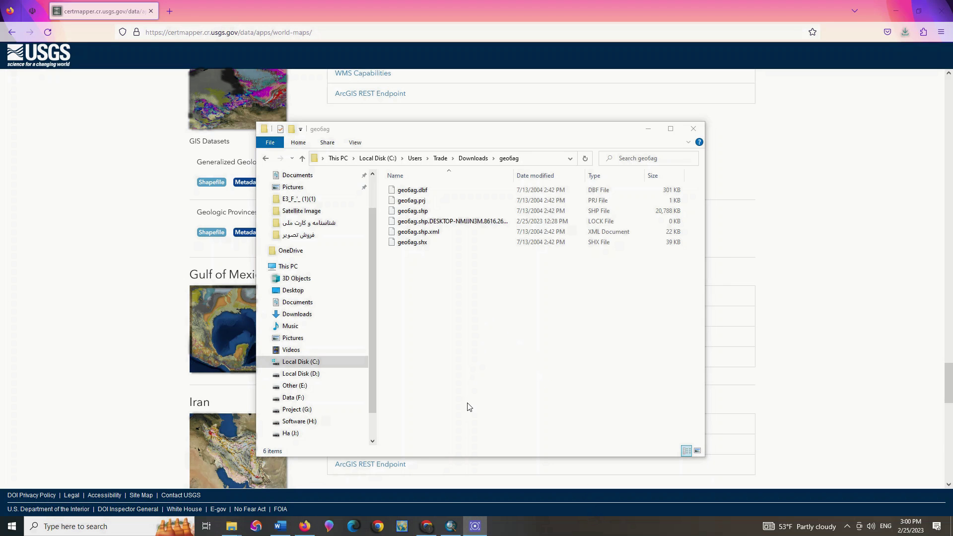
{"action": "left_click", "coordinate": [451, 525]}
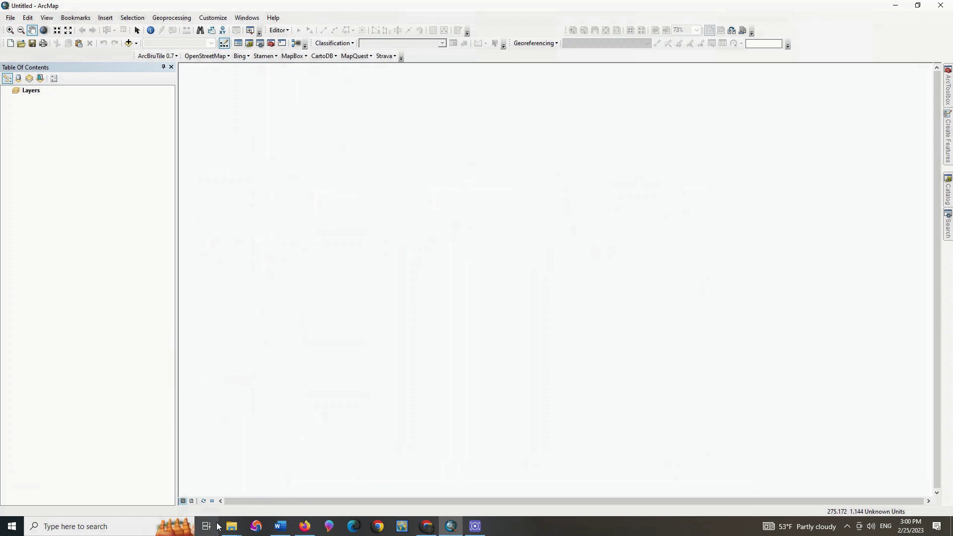
{"action": "mouse_move", "coordinate": [225, 530]}
{"action": "left_click", "coordinate": [364, 485]}
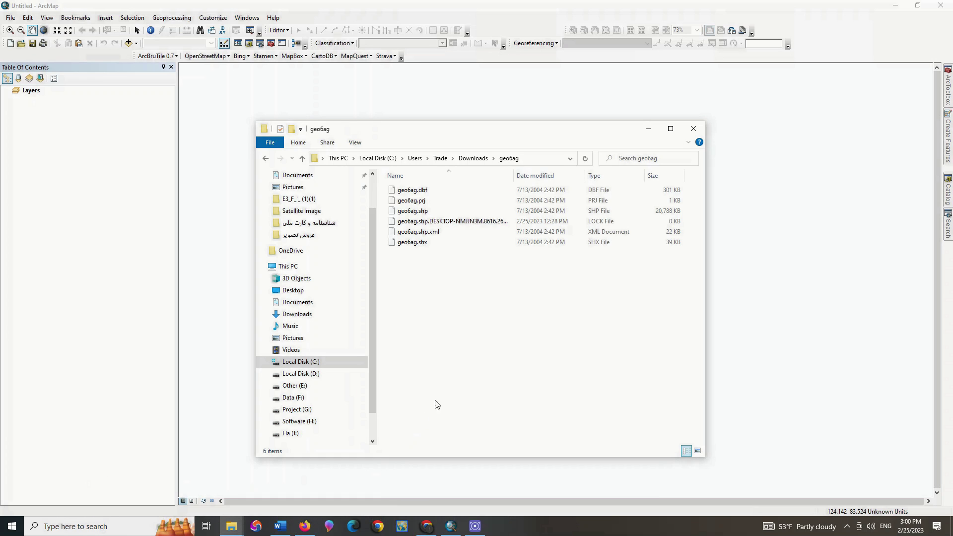
{"action": "left_click", "coordinate": [472, 212]}
{"action": "left_click_drag", "start_coordinate": [472, 213], "coordinate": [132, 204]}
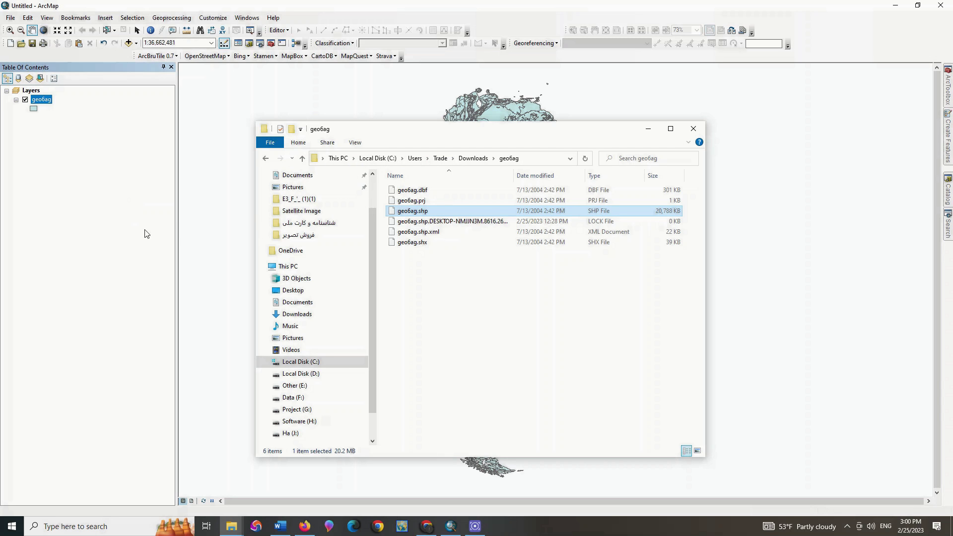
{"action": "left_click", "coordinate": [658, 133]}
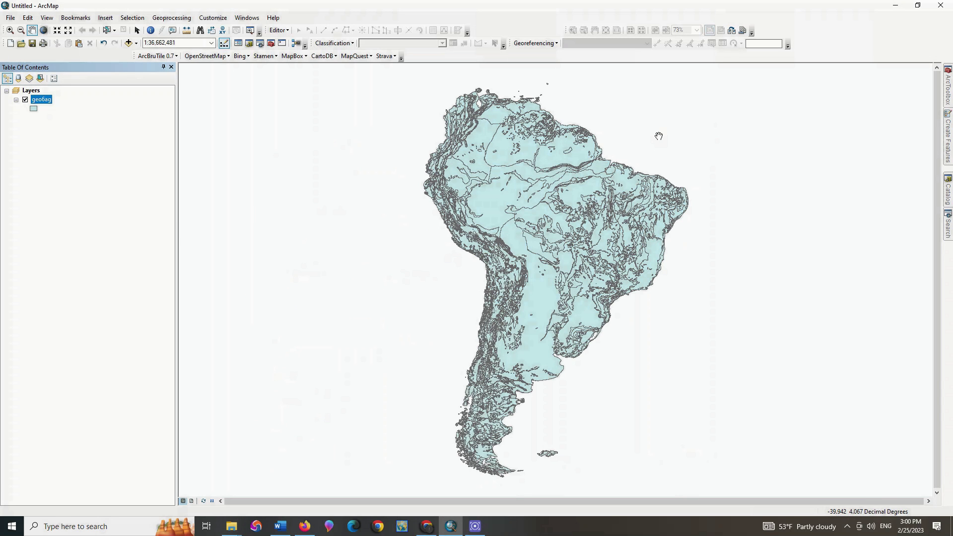
Inspect the geo6ag attribute table, zooming to the polygons with FID 0, 1 and 3, and browse further records before closing it.
{"action": "right_click", "coordinate": [38, 105]}
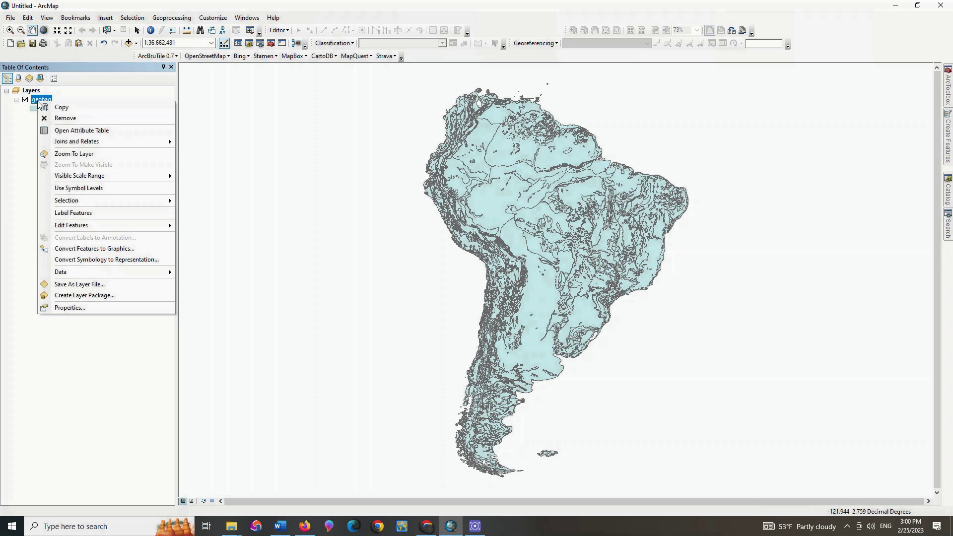
{"action": "left_click", "coordinate": [66, 131]}
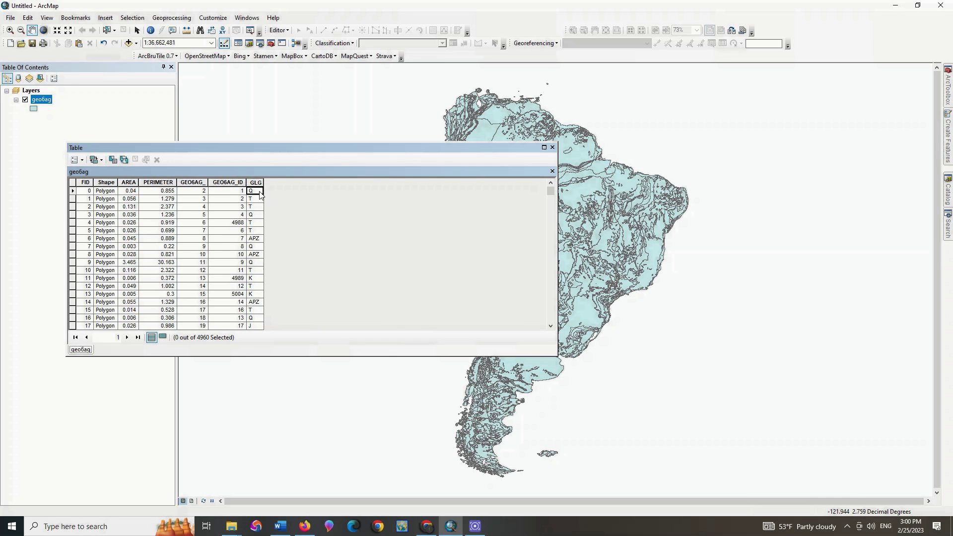
{"action": "left_click", "coordinate": [72, 191]}
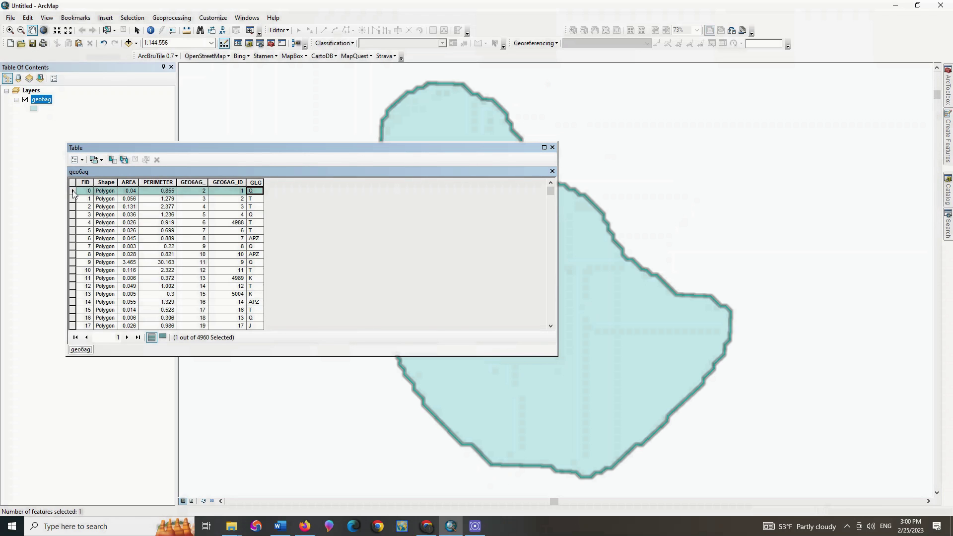
{"action": "left_click", "coordinate": [74, 198]}
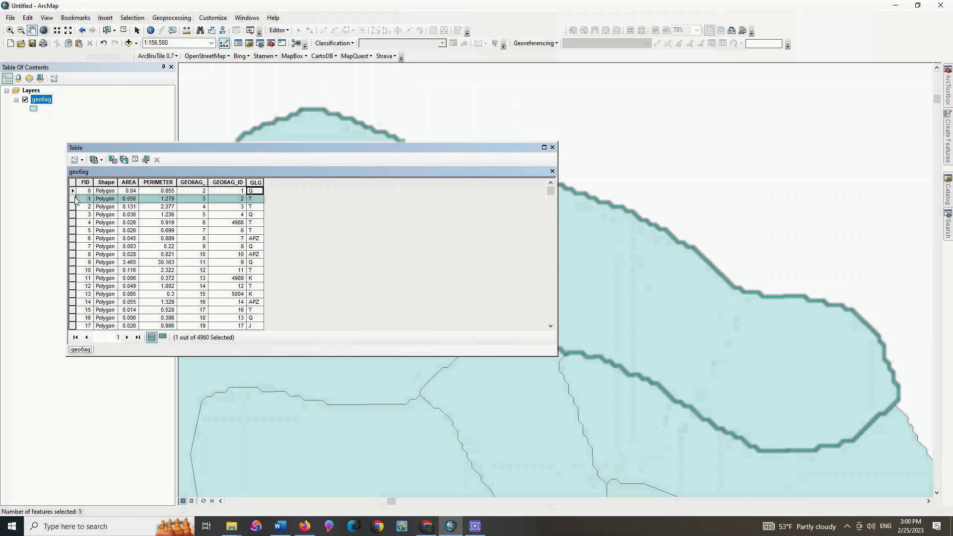
{"action": "left_click", "coordinate": [73, 215]}
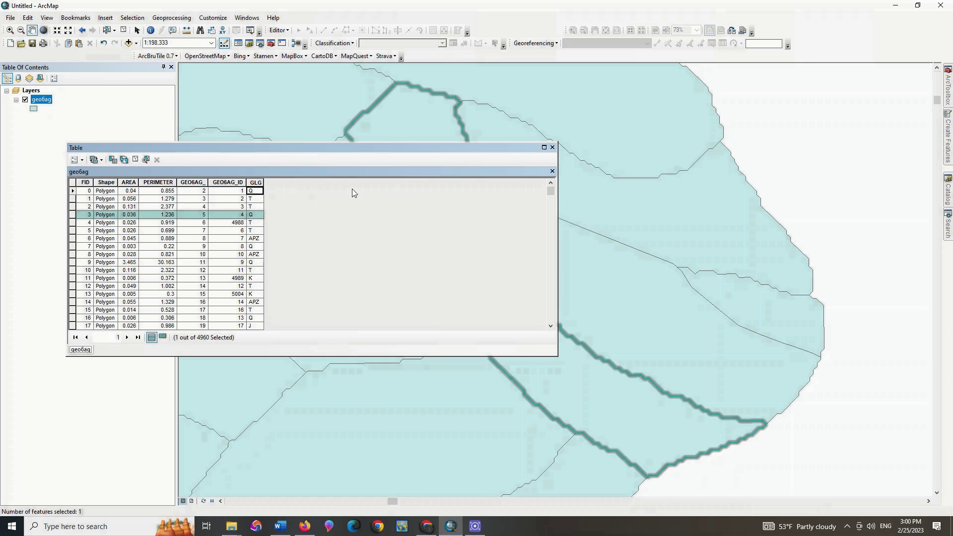
{"action": "left_click_drag", "start_coordinate": [550, 193], "coordinate": [550, 212]}
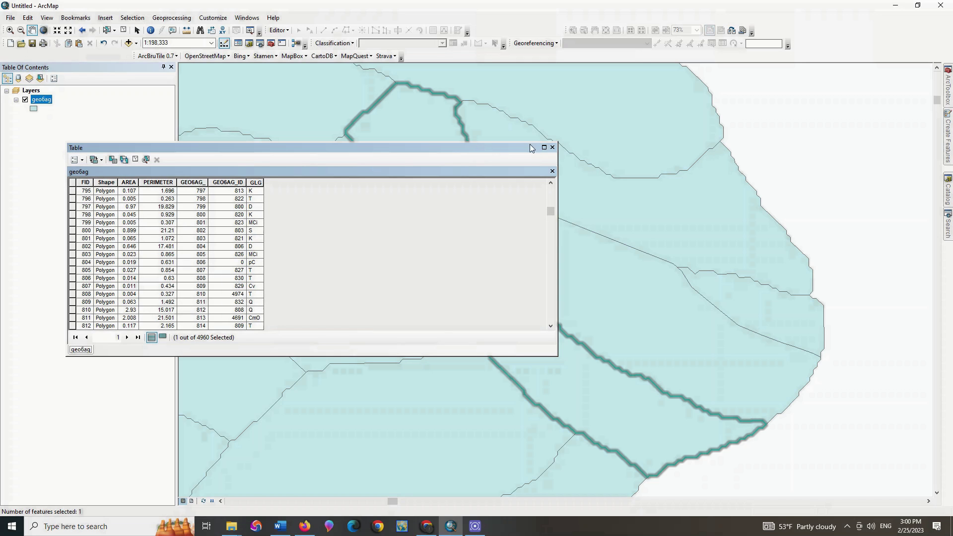
{"action": "left_click", "coordinate": [552, 148]}
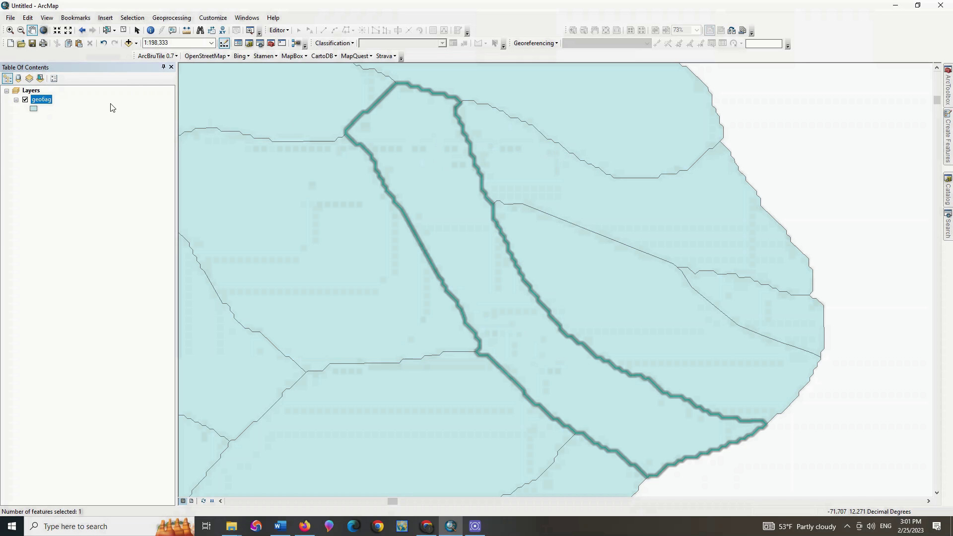
Set the geo6ag layer's symbology to unique value categories on the GLG field and add all values.
{"action": "right_click", "coordinate": [45, 102]}
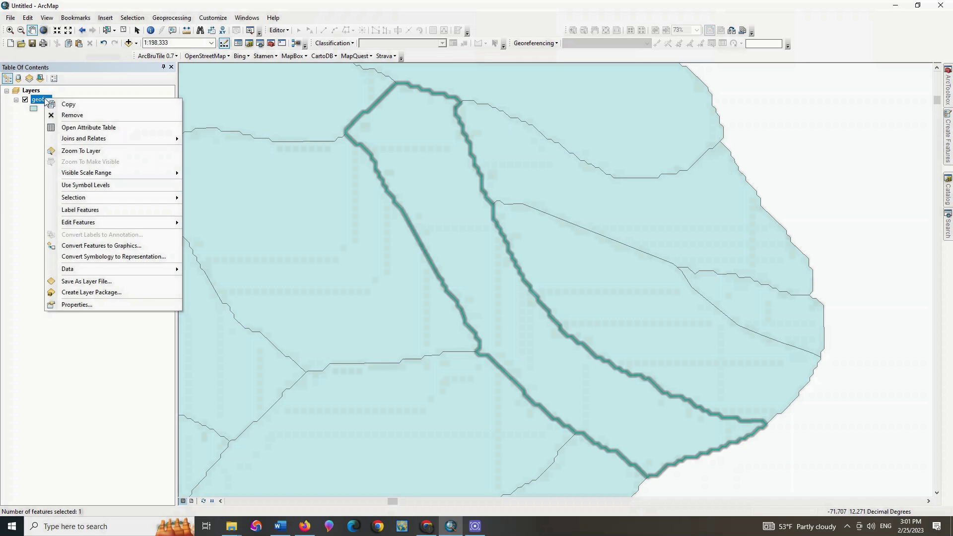
{"action": "left_click", "coordinate": [103, 307]}
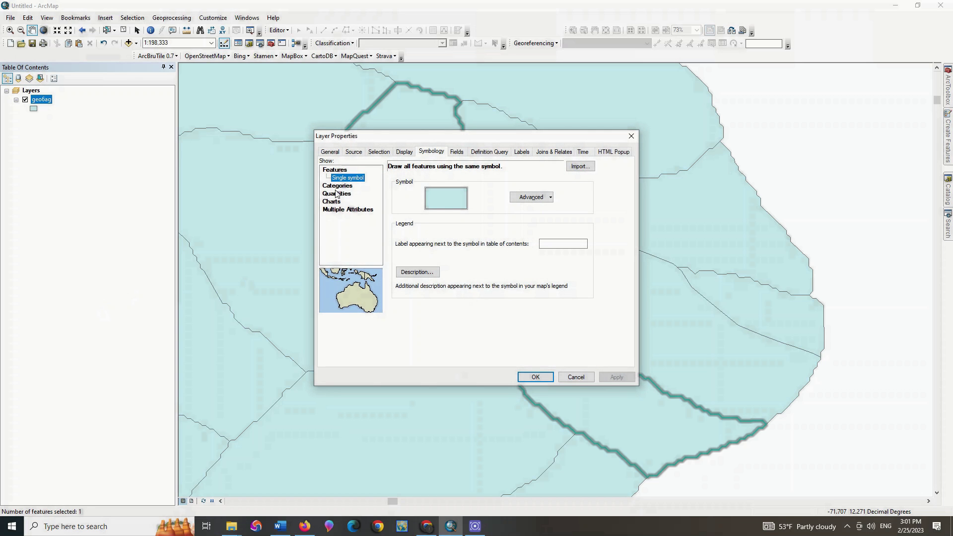
{"action": "left_click", "coordinate": [337, 186]}
{"action": "left_click", "coordinate": [481, 187]}
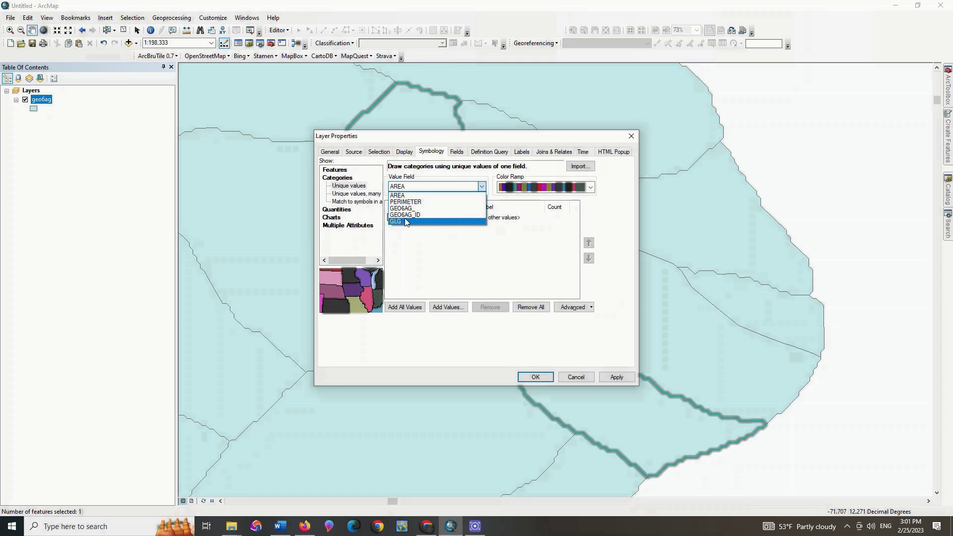
{"action": "left_click", "coordinate": [397, 221]}
{"action": "left_click", "coordinate": [398, 308]}
Choose a different multicolour colour ramp for the GLG categories and apply the symbology to the layer.
{"action": "scroll", "coordinate": [449, 273], "scroll_direction": "down", "scroll_amount": 3}
{"action": "left_click", "coordinate": [515, 188]}
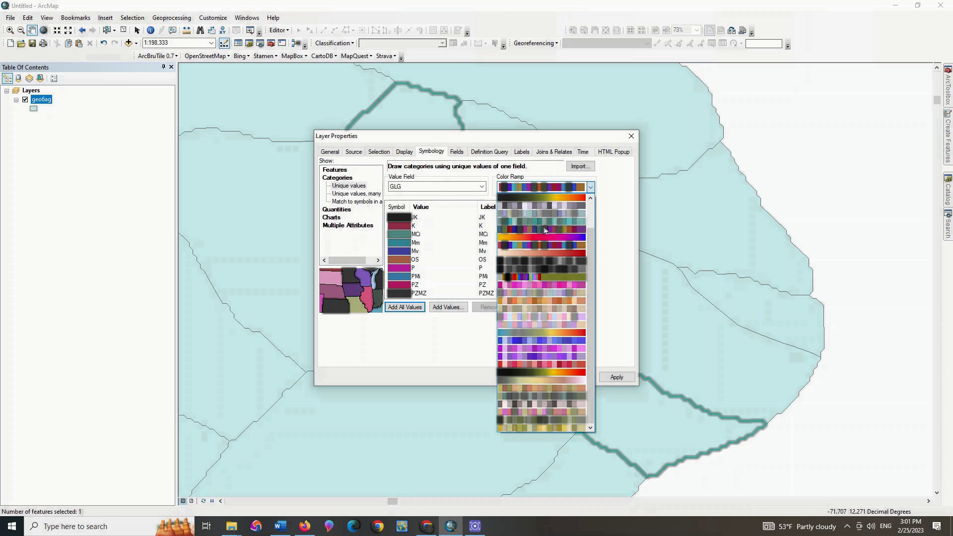
{"action": "left_click", "coordinate": [545, 230]}
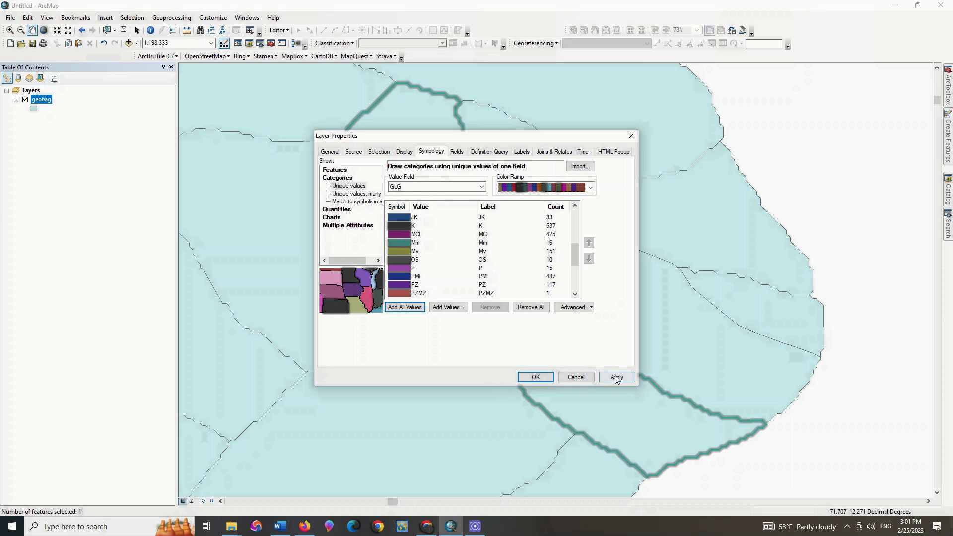
{"action": "left_click", "coordinate": [616, 377]}
{"action": "left_click", "coordinate": [536, 378]}
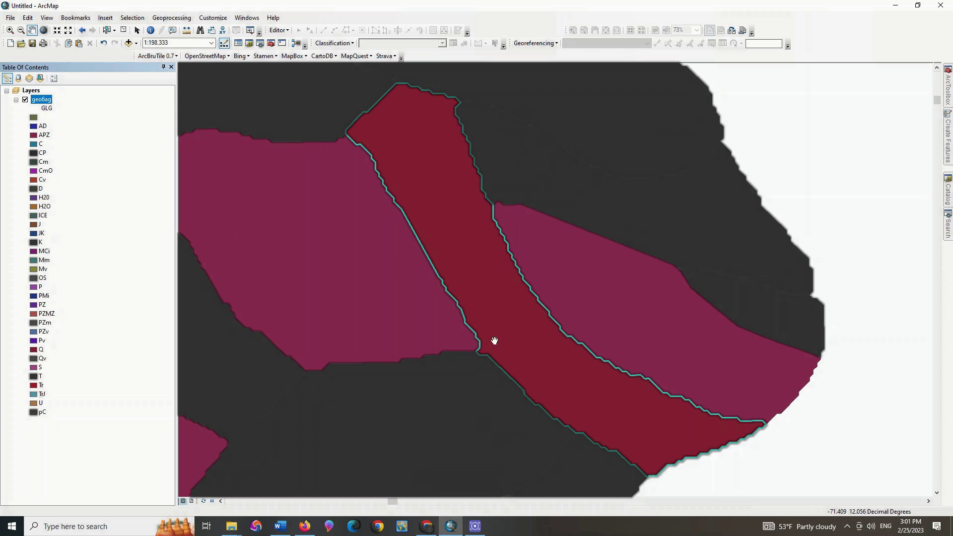
Examine the coloured geologic units around the selected polygon and across northern South America at smaller scales.
{"action": "scroll", "coordinate": [493, 321], "scroll_direction": "down", "scroll_amount": 1}
{"action": "scroll", "coordinate": [493, 320], "scroll_direction": "up", "scroll_amount": 2}
{"action": "scroll", "coordinate": [493, 320], "scroll_direction": "down", "scroll_amount": 2}
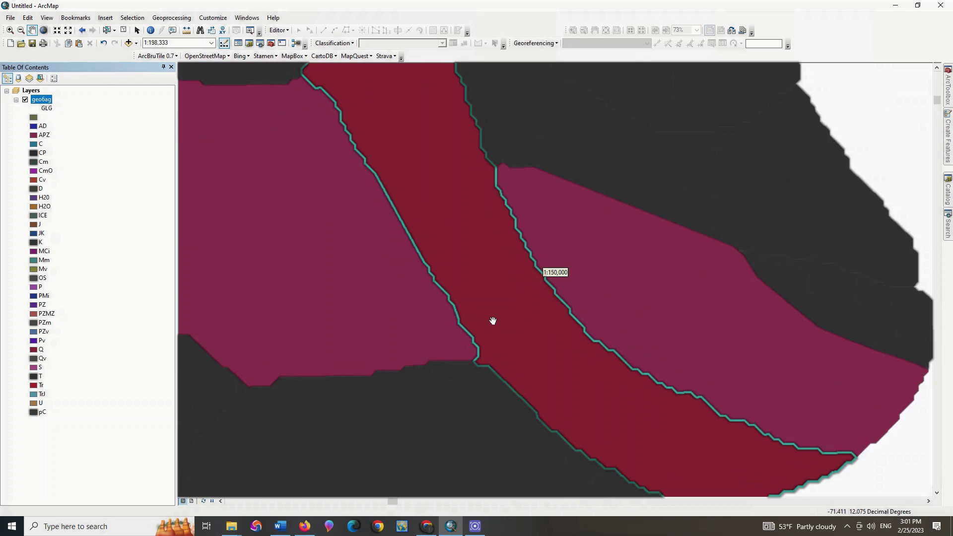
{"action": "scroll", "coordinate": [493, 321], "scroll_direction": "down", "scroll_amount": 2}
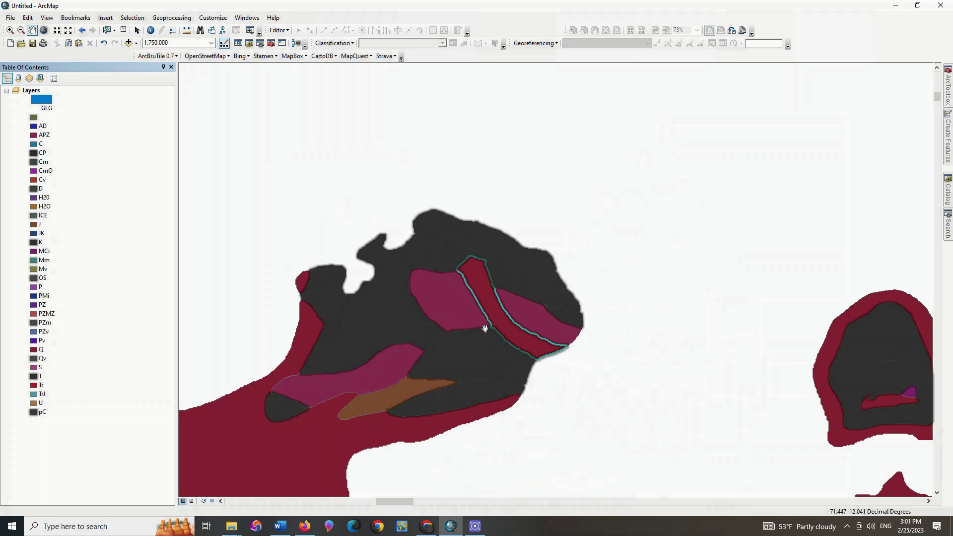
{"action": "left_click_drag", "start_coordinate": [428, 348], "coordinate": [485, 234]}
{"action": "scroll", "coordinate": [513, 234], "scroll_direction": "down", "scroll_amount": 1}
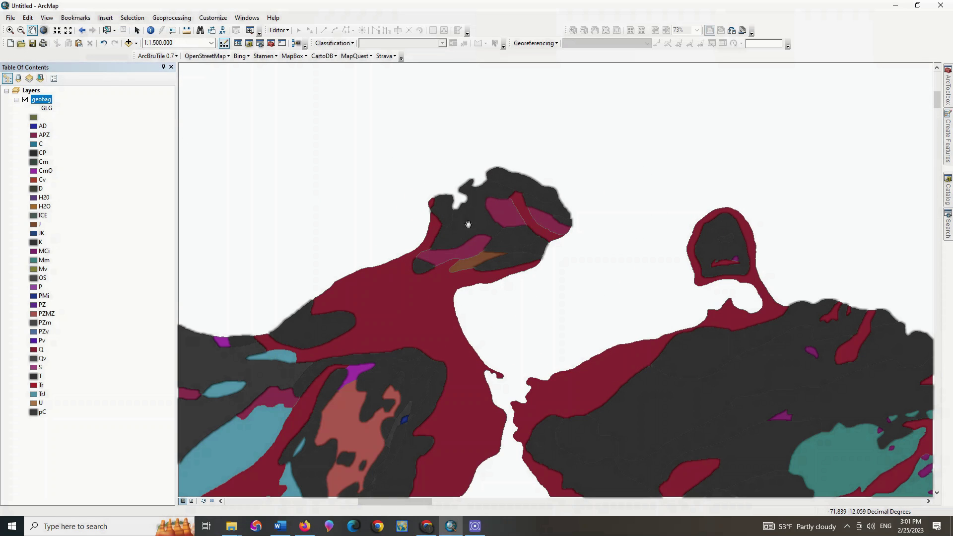
{"action": "scroll", "coordinate": [468, 225], "scroll_direction": "down", "scroll_amount": 2}
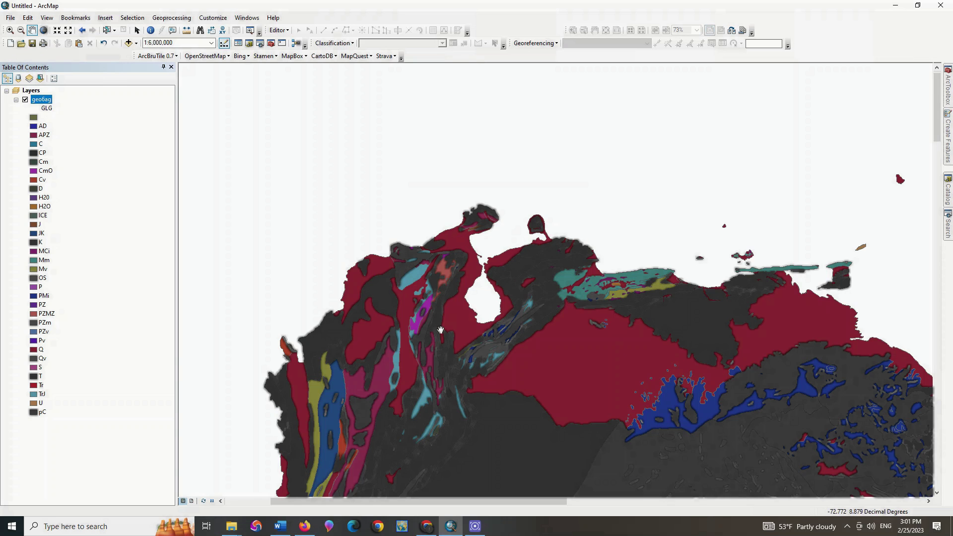
{"action": "key", "text": "Down"}
{"action": "key", "text": "Down"}
{"action": "key", "text": "Down"}
{"action": "key", "text": "Down"}
{"action": "key", "text": "Down"}
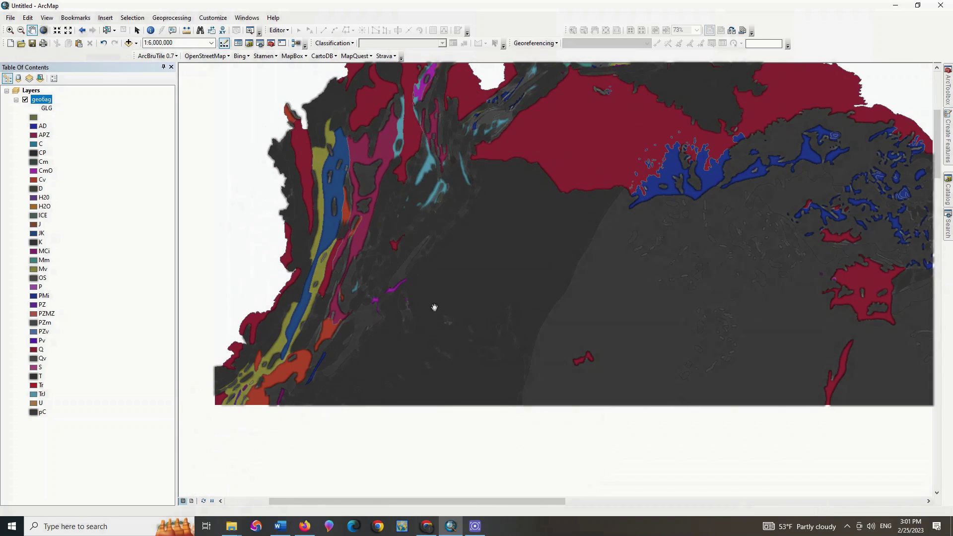
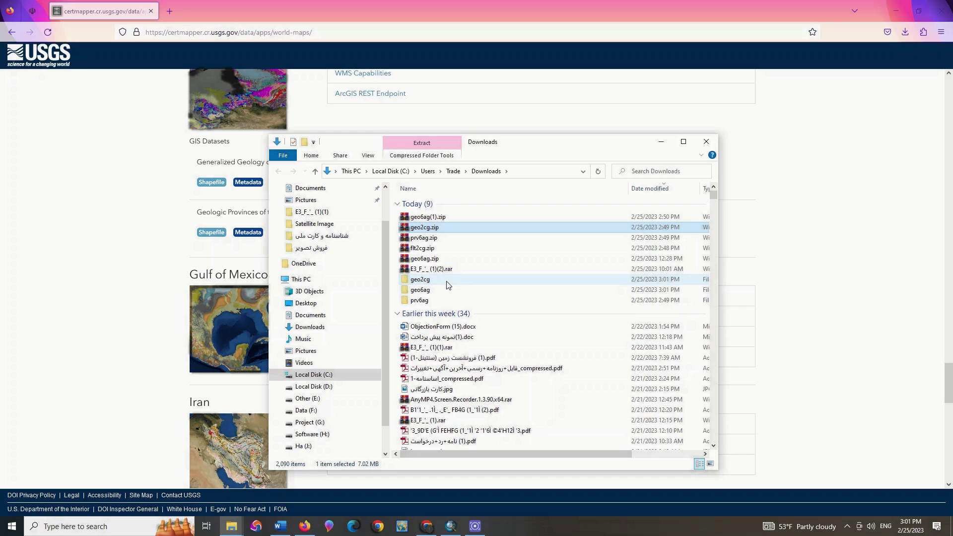
Add geo2cg.shp from the extracted geo2cg folder in Downloads to the ArcMap map as a new layer.
{"action": "double_click", "coordinate": [449, 284]}
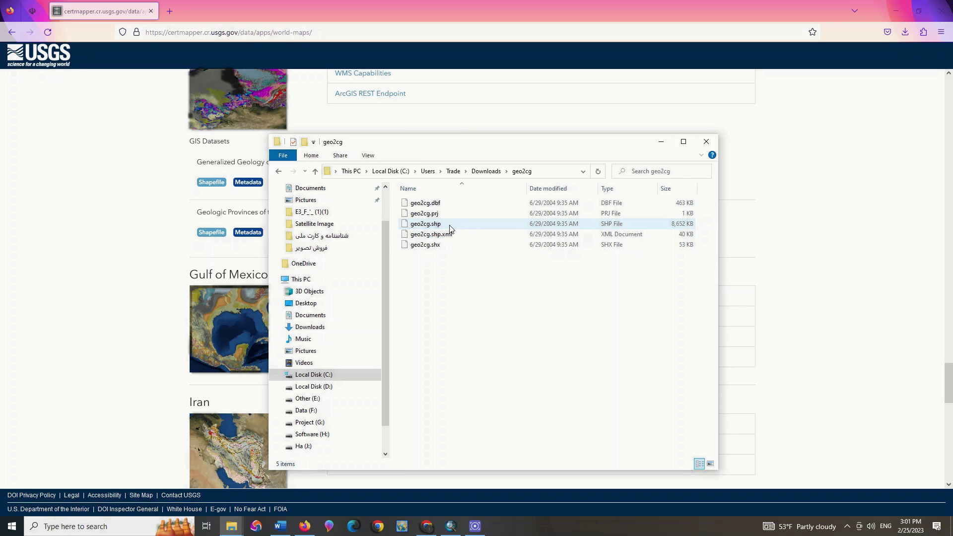
{"action": "left_click", "coordinate": [427, 224]}
{"action": "left_click", "coordinate": [451, 527]}
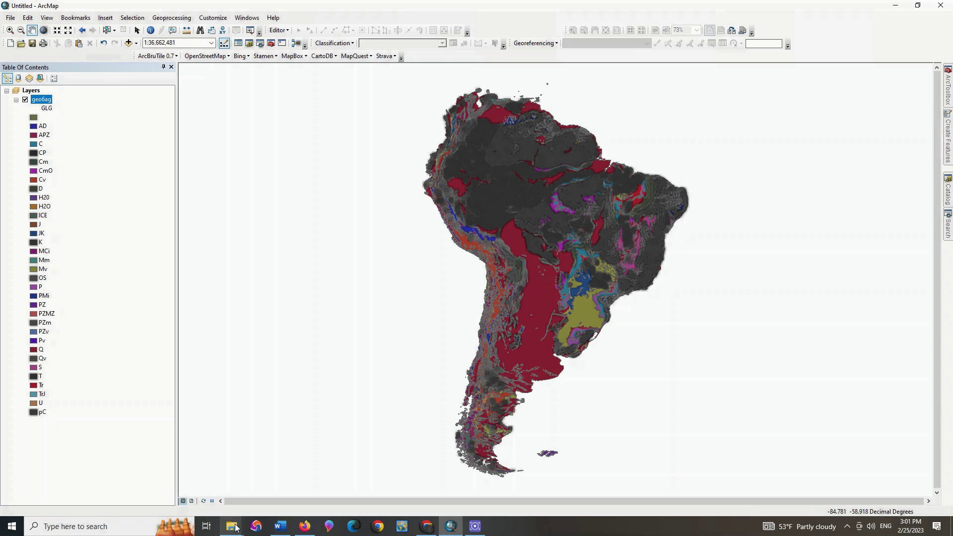
{"action": "mouse_move", "coordinate": [231, 526]}
{"action": "left_click", "coordinate": [390, 490]}
{"action": "left_click_drag", "start_coordinate": [455, 226], "coordinate": [129, 349]}
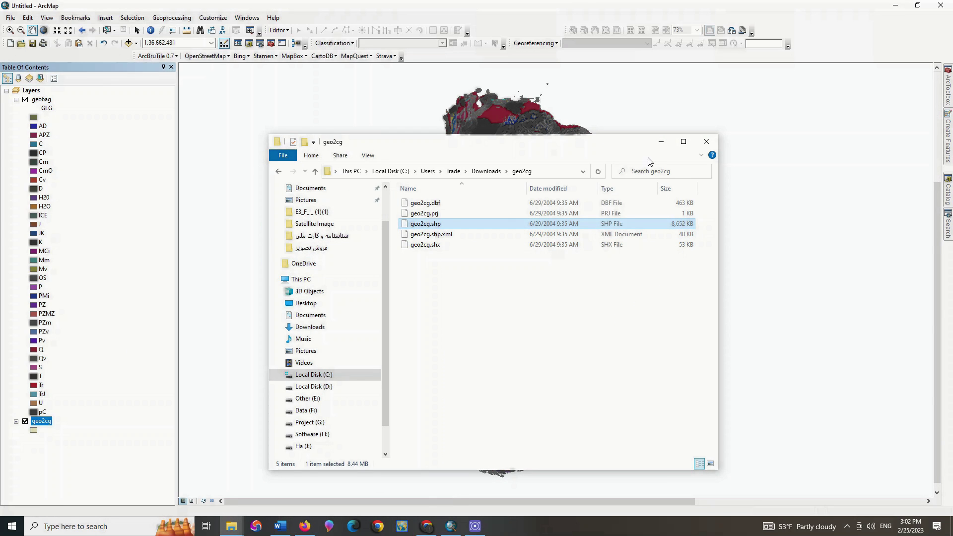
{"action": "left_click", "coordinate": [661, 142]}
Collapse the geo6ag legend in the layer list and fit the map view to the geo2cg layer's extent.
{"action": "left_click", "coordinate": [33, 100]}
{"action": "left_click", "coordinate": [16, 100]}
{"action": "right_click", "coordinate": [33, 109]}
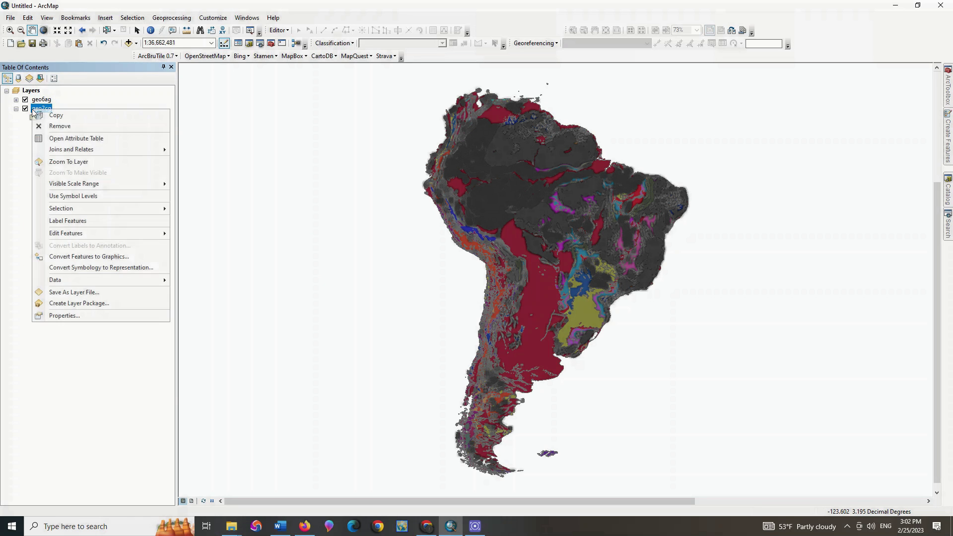
{"action": "left_click", "coordinate": [59, 161]}
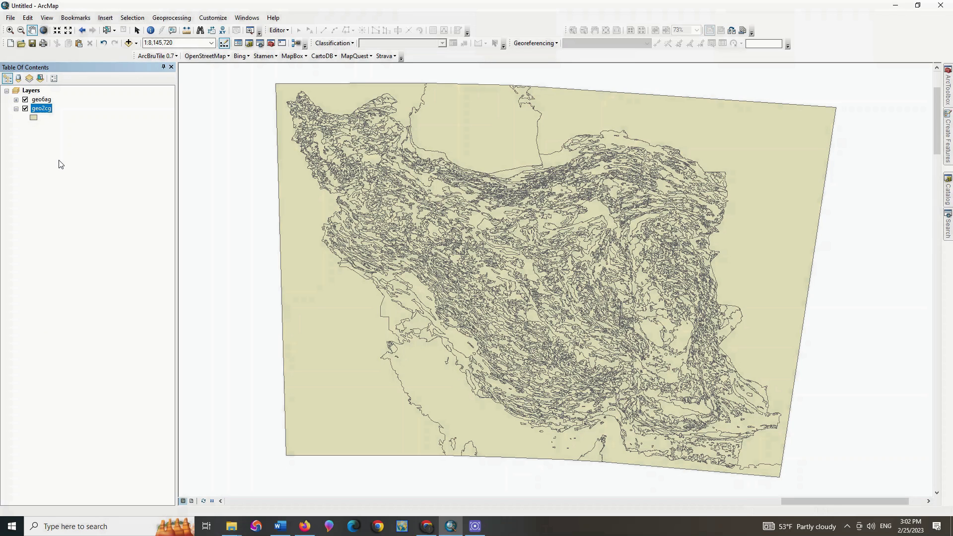
Examine the records and GLG codes in the geo2cg attribute table and close it.
{"action": "right_click", "coordinate": [37, 110]}
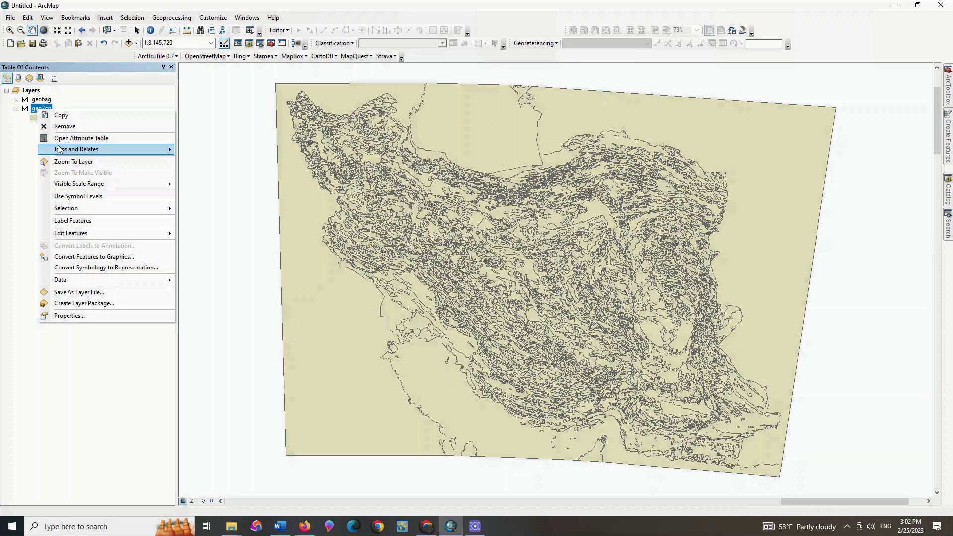
{"action": "left_click", "coordinate": [63, 140]}
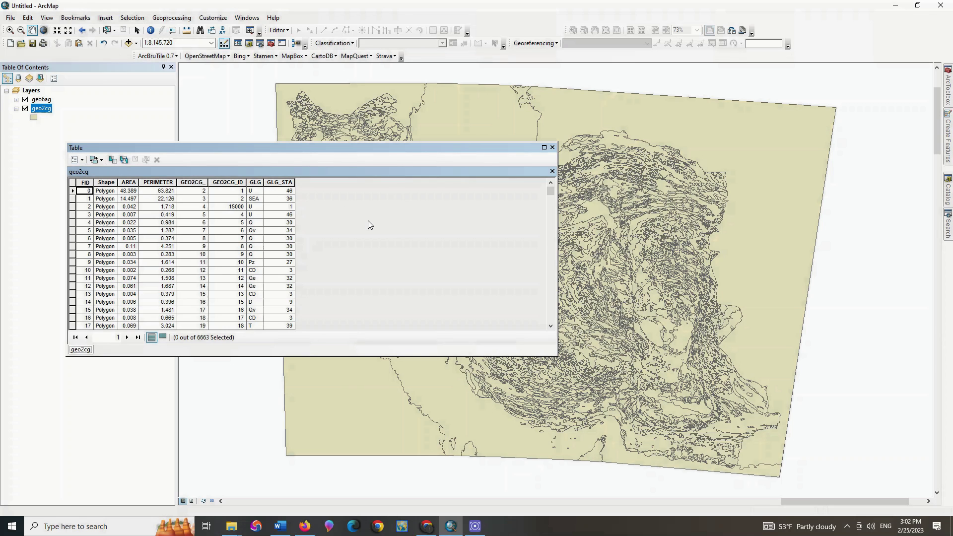
{"action": "scroll", "coordinate": [369, 221], "scroll_direction": "down", "scroll_amount": 12}
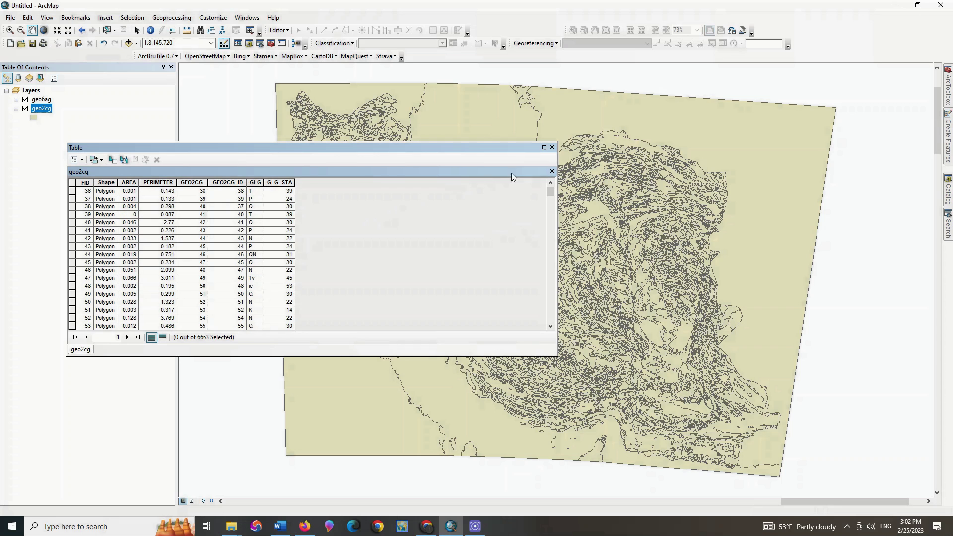
{"action": "double_click", "coordinate": [557, 148]}
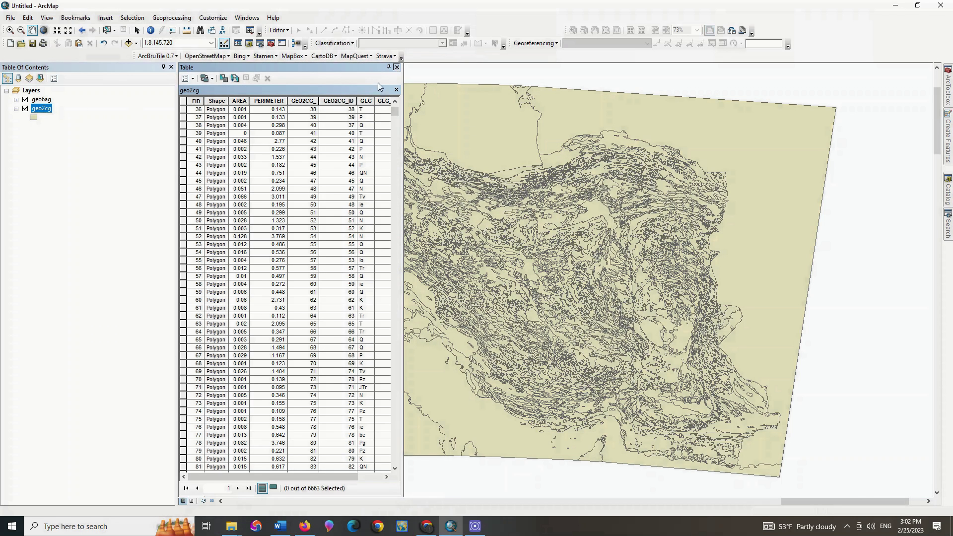
{"action": "left_click", "coordinate": [397, 67]}
Symbolize the geo2cg layer by unique value categories on the GLG field with all values added, and apply it to the map.
{"action": "right_click", "coordinate": [43, 114]}
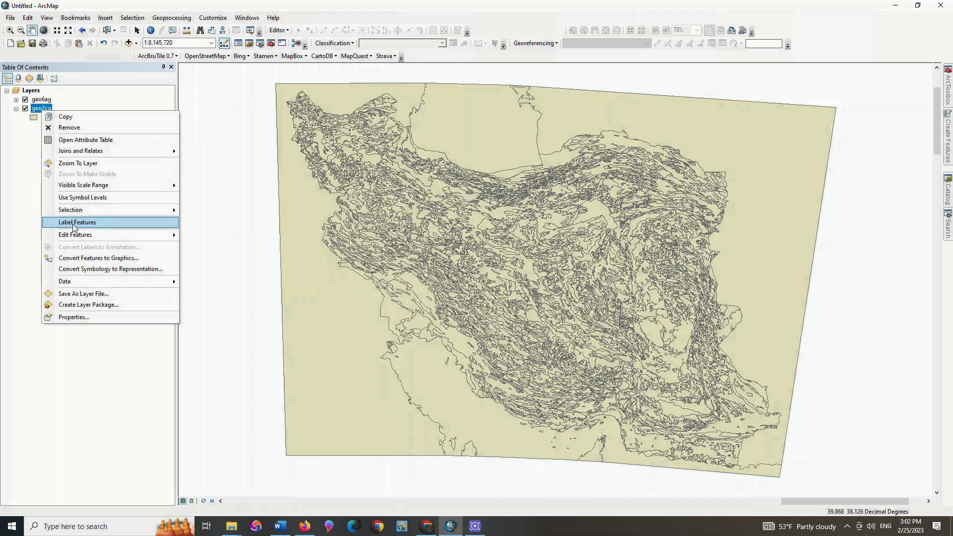
{"action": "left_click", "coordinate": [88, 316]}
{"action": "left_click", "coordinate": [337, 185]}
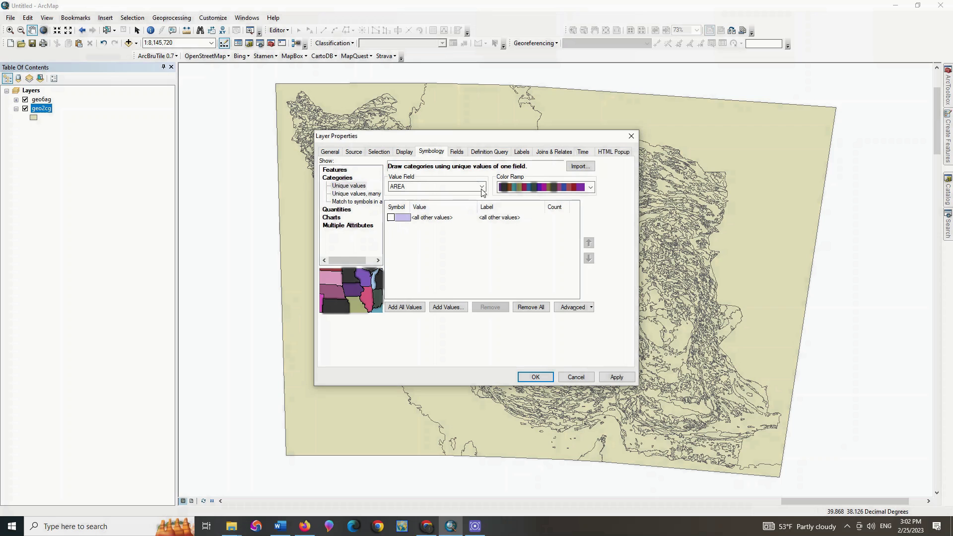
{"action": "left_click", "coordinate": [482, 187]}
{"action": "left_click", "coordinate": [440, 220]}
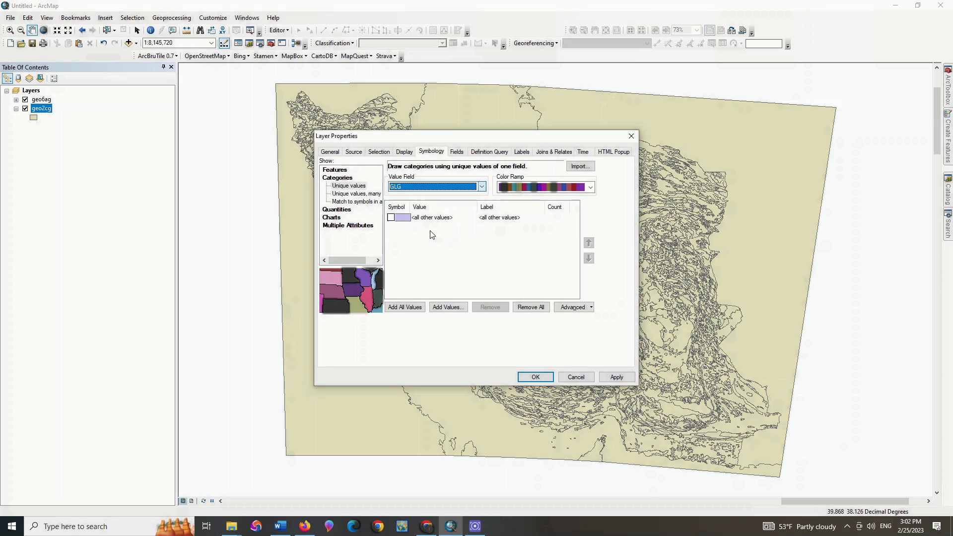
{"action": "left_click", "coordinate": [412, 308]}
{"action": "left_click_drag", "start_coordinate": [577, 217], "coordinate": [565, 294]}
{"action": "left_click", "coordinate": [547, 376]}
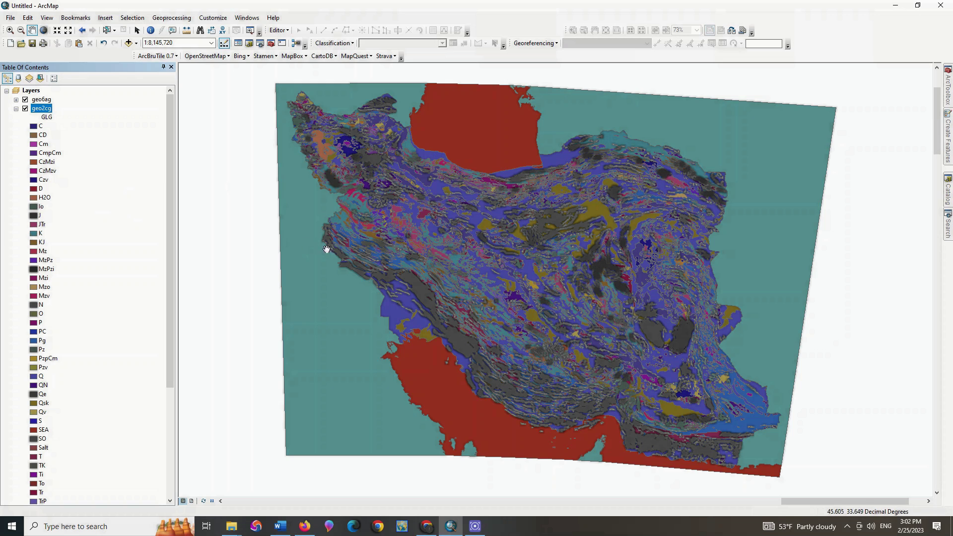
{"action": "left_click_drag", "start_coordinate": [361, 247], "coordinate": [358, 246]}
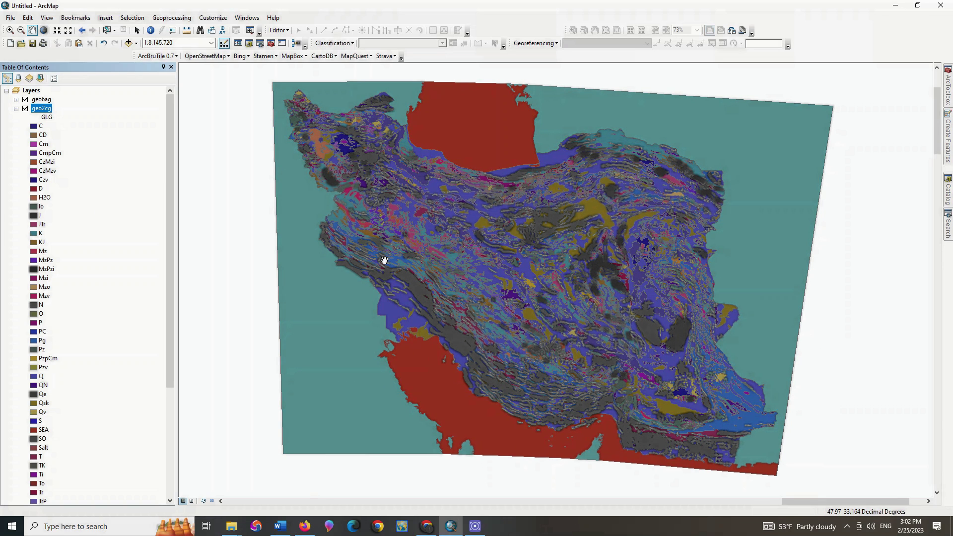
Switch to Firefox and download the Faults of Europe including Turkey shapefile from the USGS World Geologic Maps page.
{"action": "left_click", "coordinate": [305, 527]}
{"action": "scroll", "coordinate": [648, 183], "scroll_direction": "down", "scroll_amount": 2}
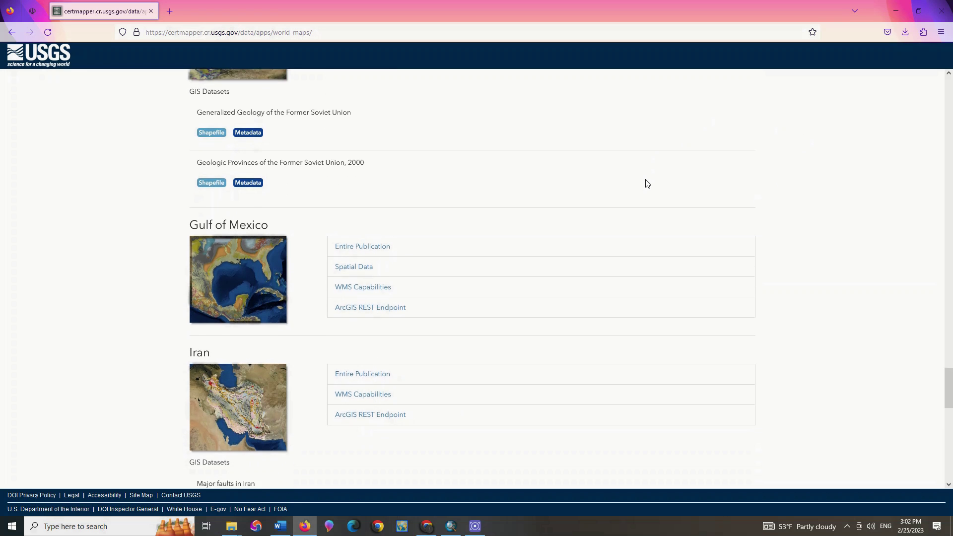
{"action": "scroll", "coordinate": [648, 183], "scroll_direction": "up", "scroll_amount": 10}
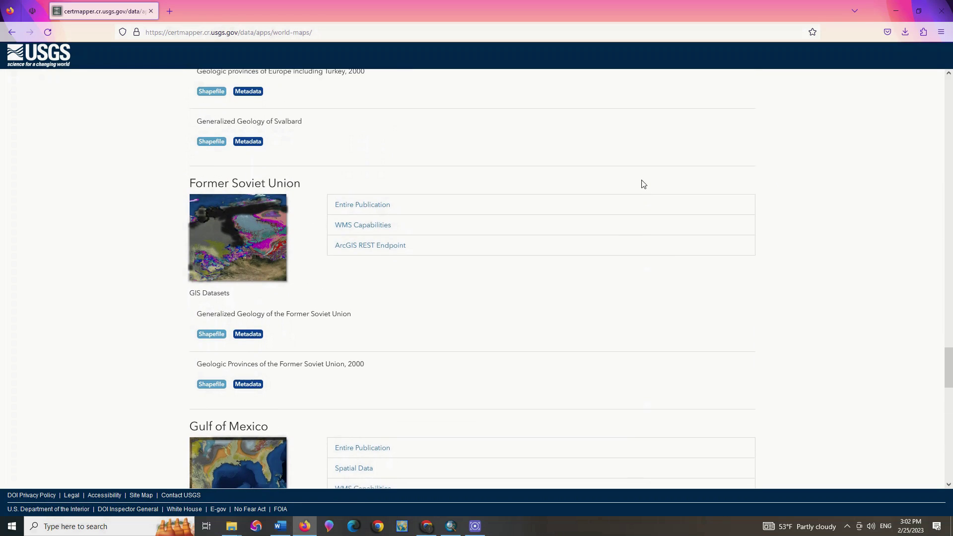
{"action": "scroll", "coordinate": [621, 212], "scroll_direction": "up", "scroll_amount": 3}
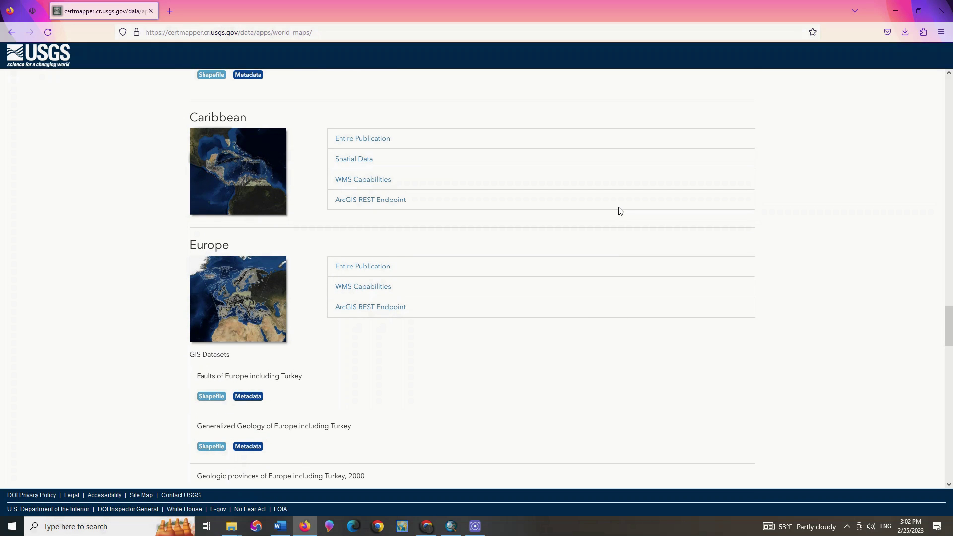
{"action": "left_click", "coordinate": [211, 397]}
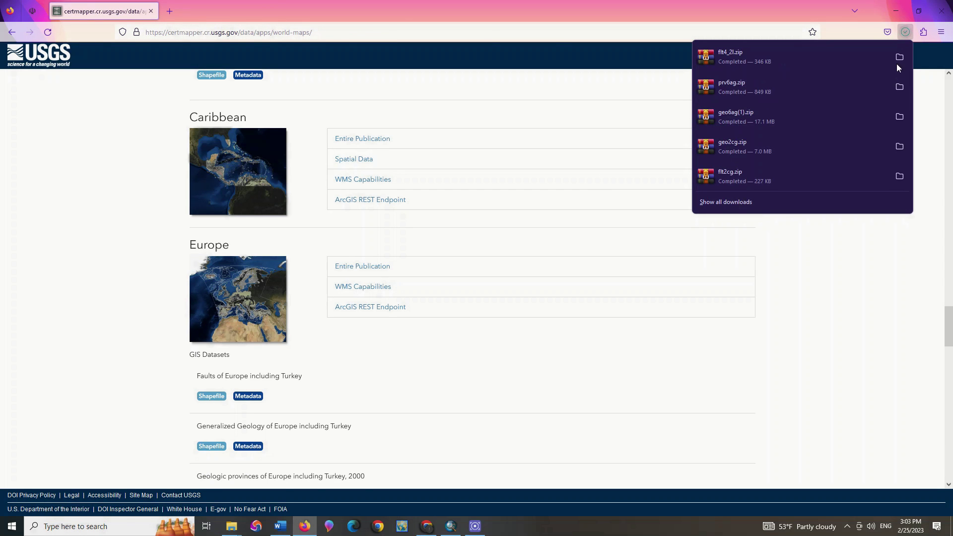
Extract the downloaded flt4_2l.zip into a flt4_2l folder in Downloads and open that folder.
{"action": "left_click", "coordinate": [899, 59]}
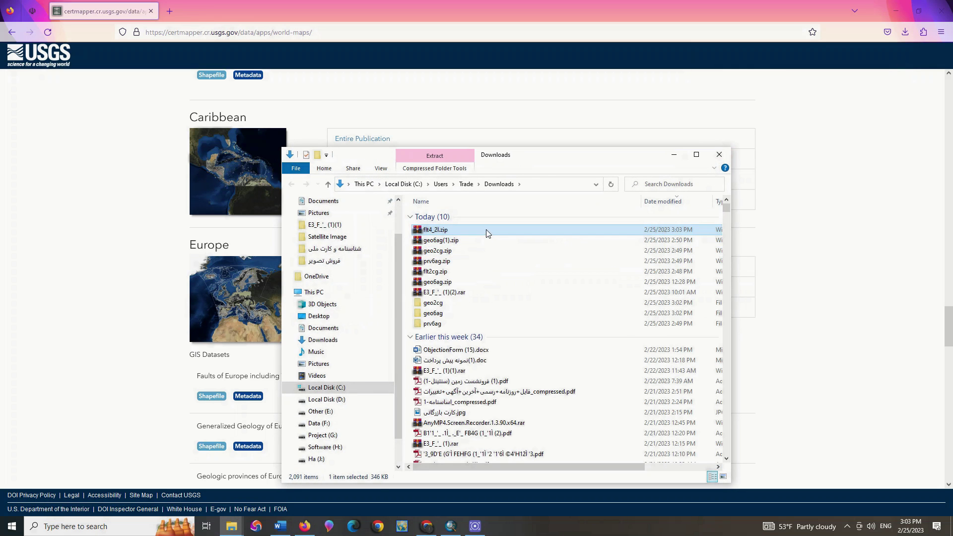
{"action": "right_click", "coordinate": [489, 230]}
{"action": "left_click", "coordinate": [505, 283]}
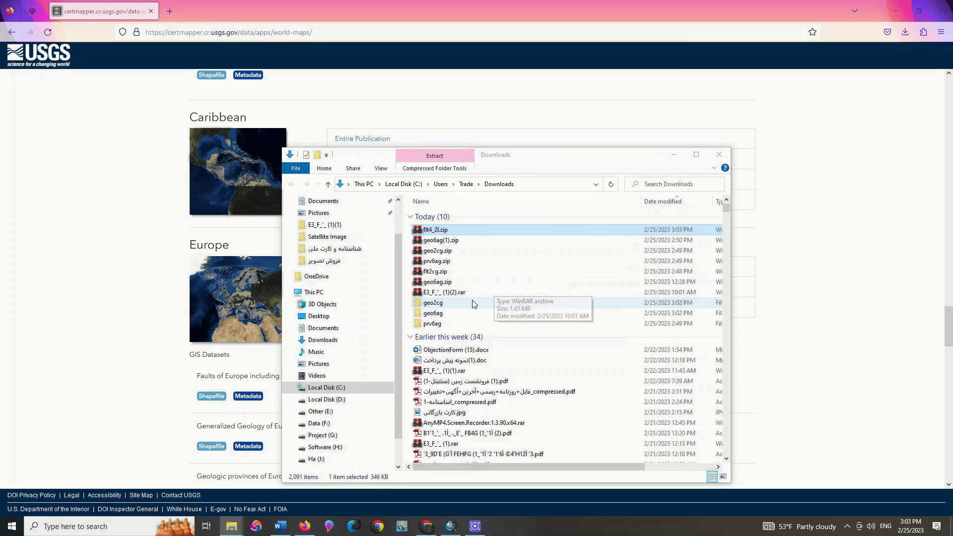
{"action": "double_click", "coordinate": [453, 303]}
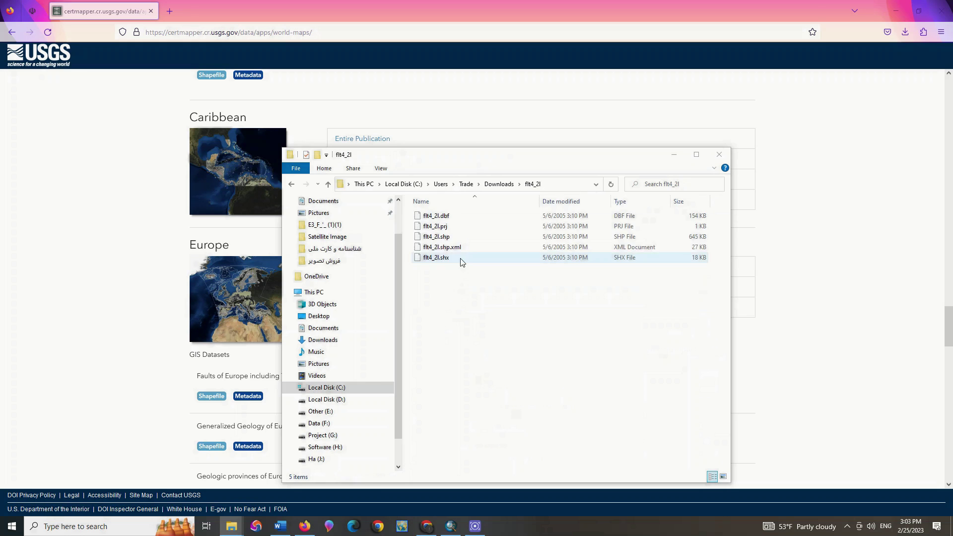
Add flt4_2l.shp from the extracted folder to the ArcMap map as a new layer.
{"action": "left_click", "coordinate": [447, 237]}
{"action": "left_click", "coordinate": [443, 523]}
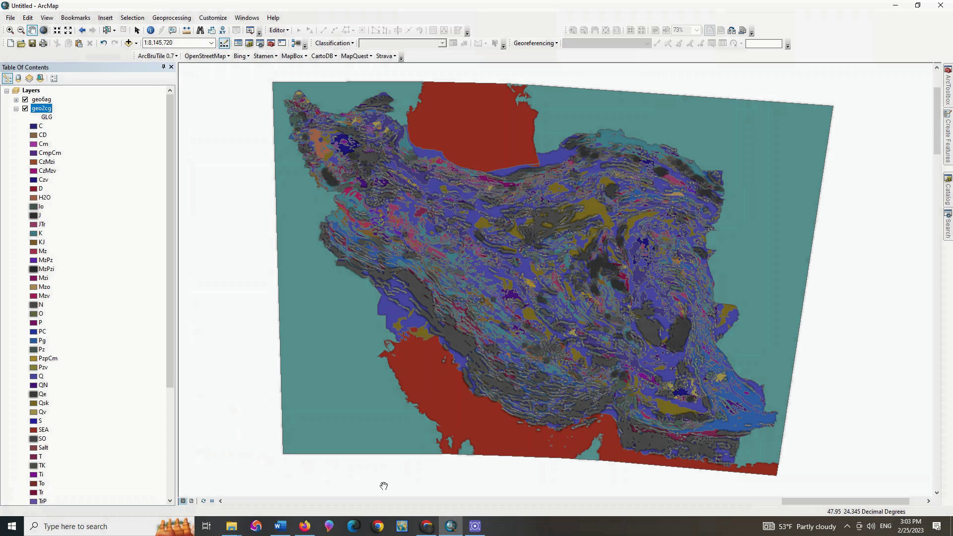
{"action": "mouse_move", "coordinate": [233, 531]}
{"action": "left_click", "coordinate": [457, 487]}
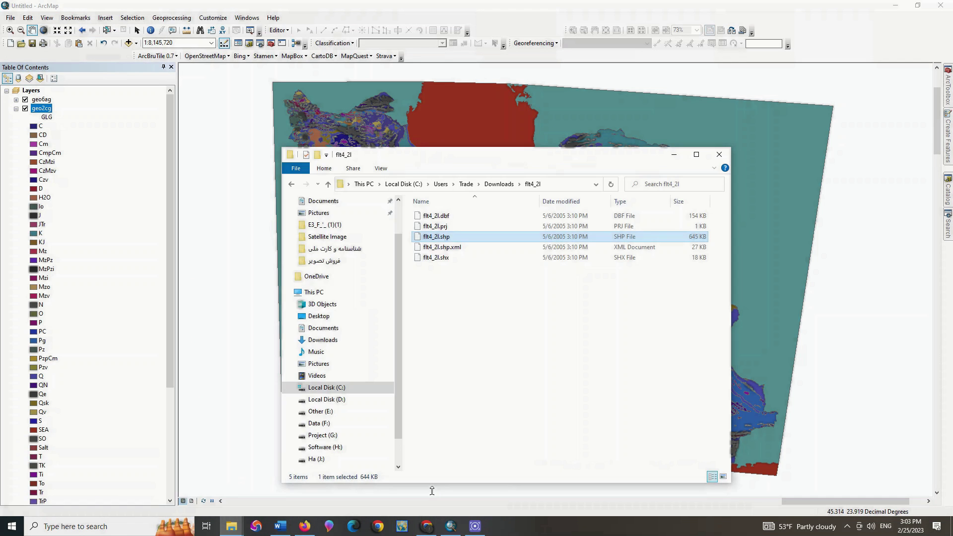
{"action": "left_click_drag", "start_coordinate": [469, 236], "coordinate": [119, 250]}
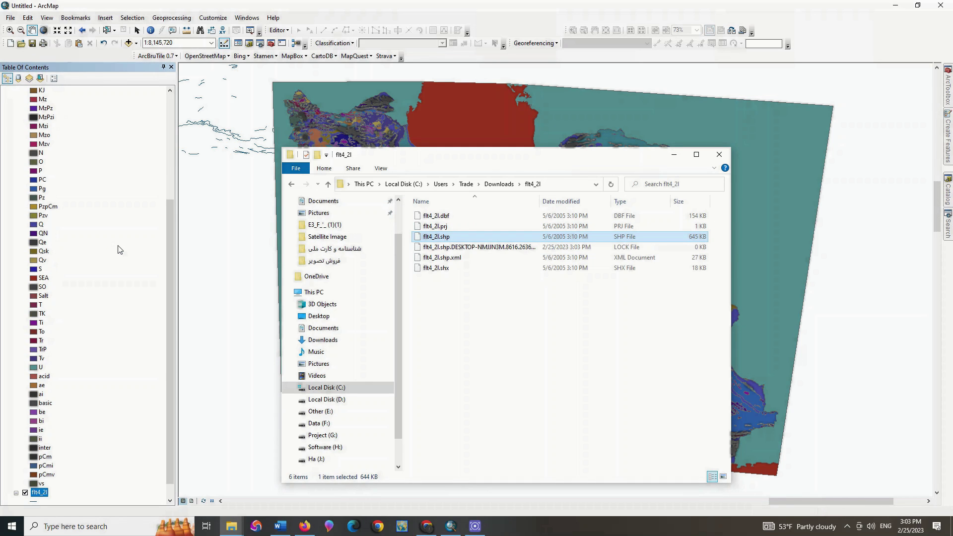
Collapse the geo2cg legend, hide that layer, and fit the map view to the flt4_2l fault layer.
{"action": "scroll", "coordinate": [110, 216], "scroll_direction": "up", "scroll_amount": 6}
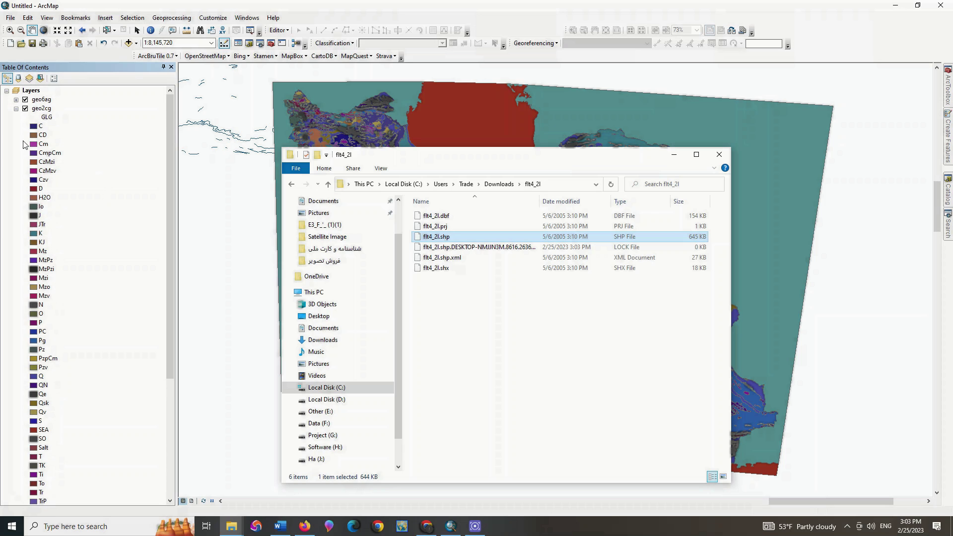
{"action": "left_click", "coordinate": [15, 108]}
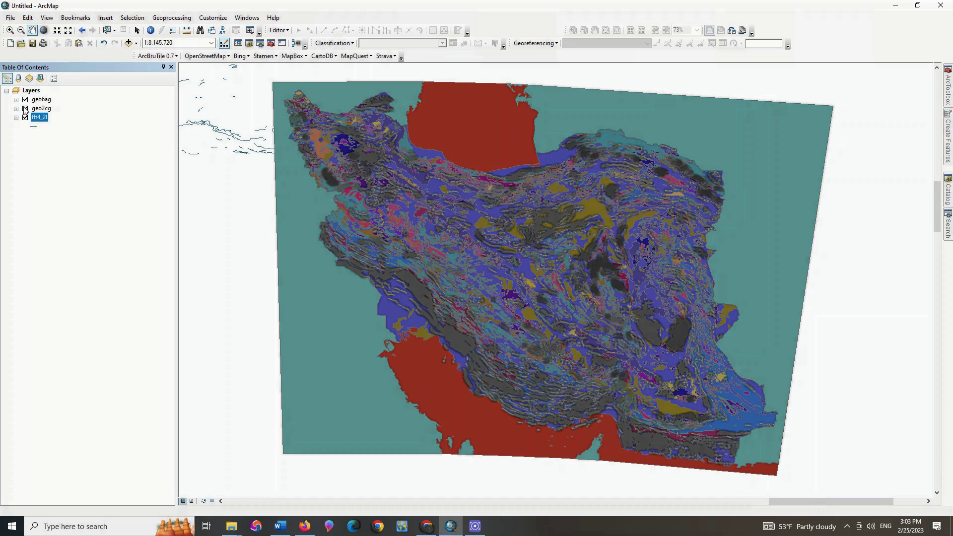
{"action": "left_click", "coordinate": [25, 109]}
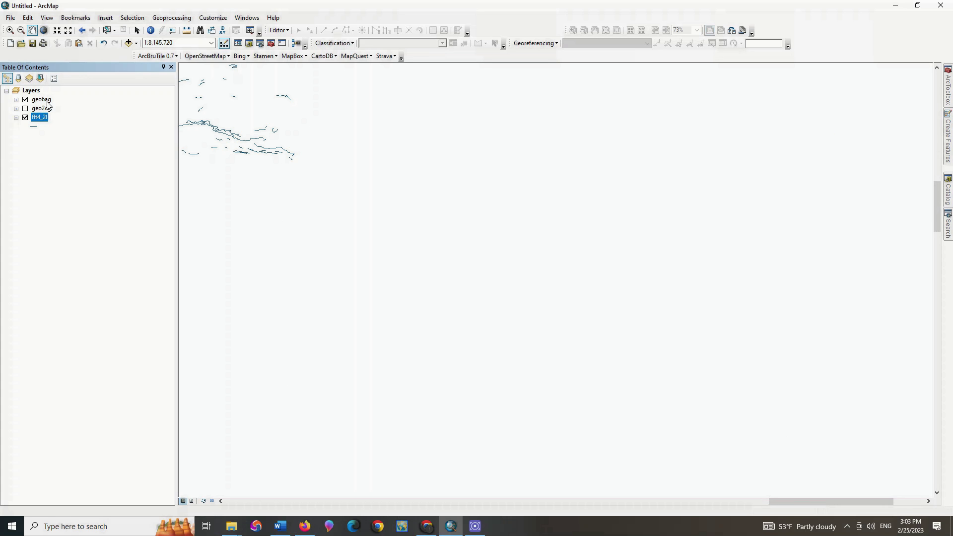
{"action": "right_click", "coordinate": [40, 120]}
{"action": "left_click", "coordinate": [55, 169]}
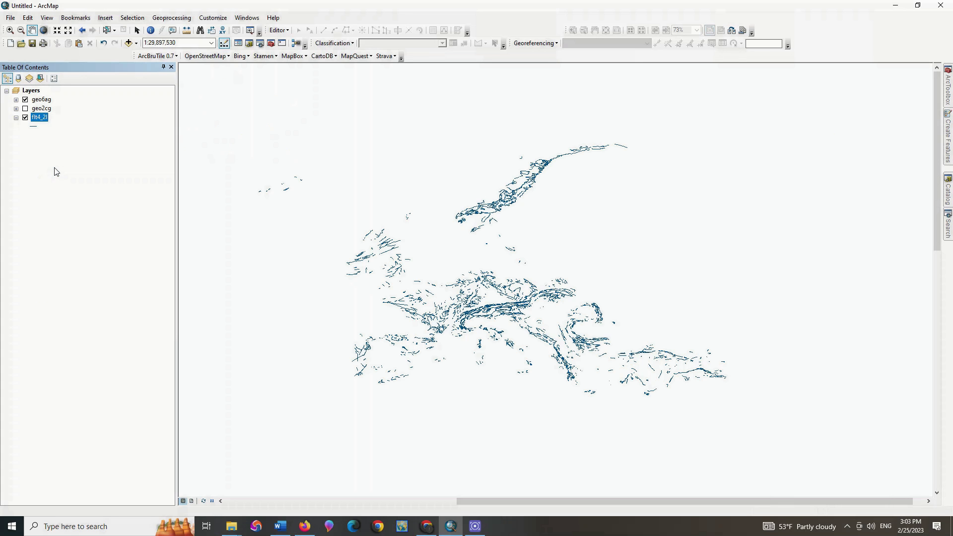
Sort the flt4_2l attribute table by LENGTH in descending order and select the longest fault's record.
{"action": "right_click", "coordinate": [45, 122]}
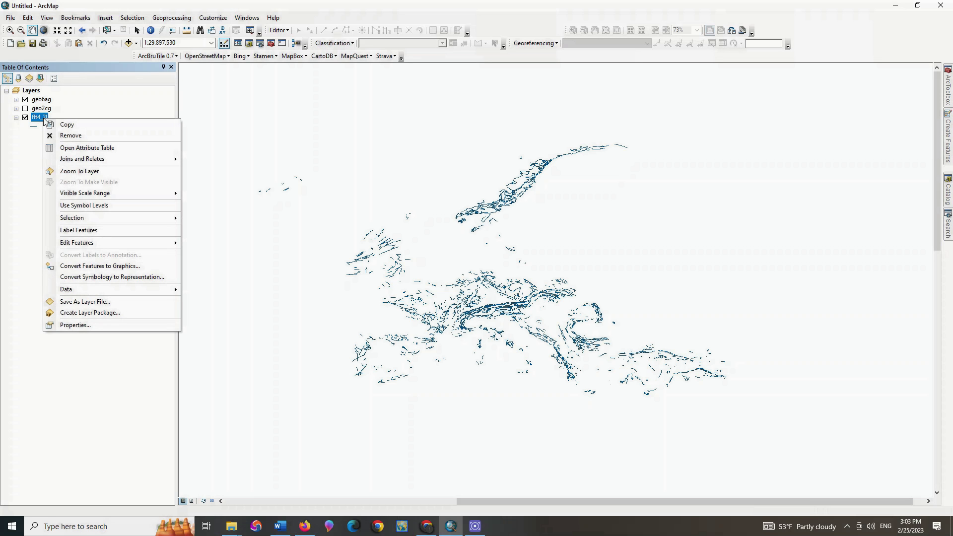
{"action": "left_click", "coordinate": [59, 149]}
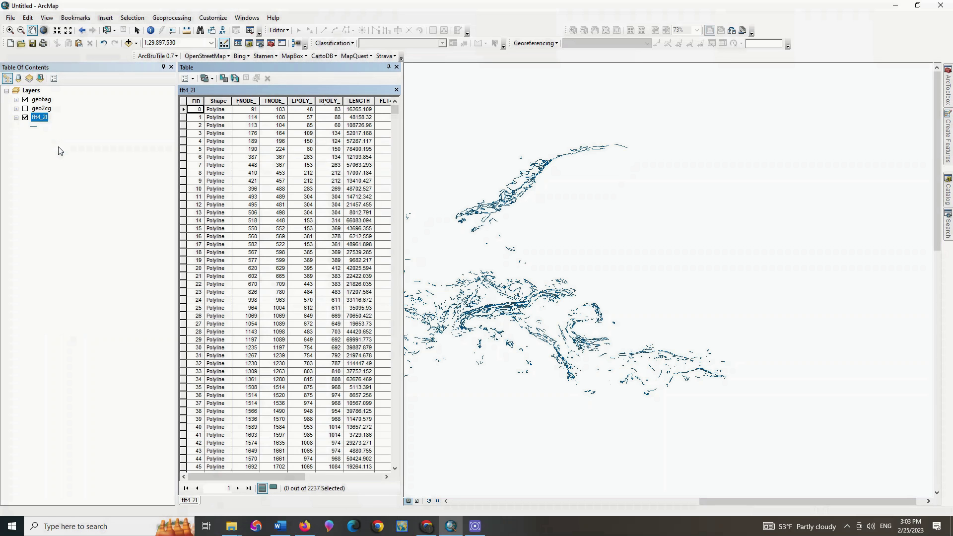
{"action": "left_click_drag", "start_coordinate": [274, 478], "coordinate": [355, 479]}
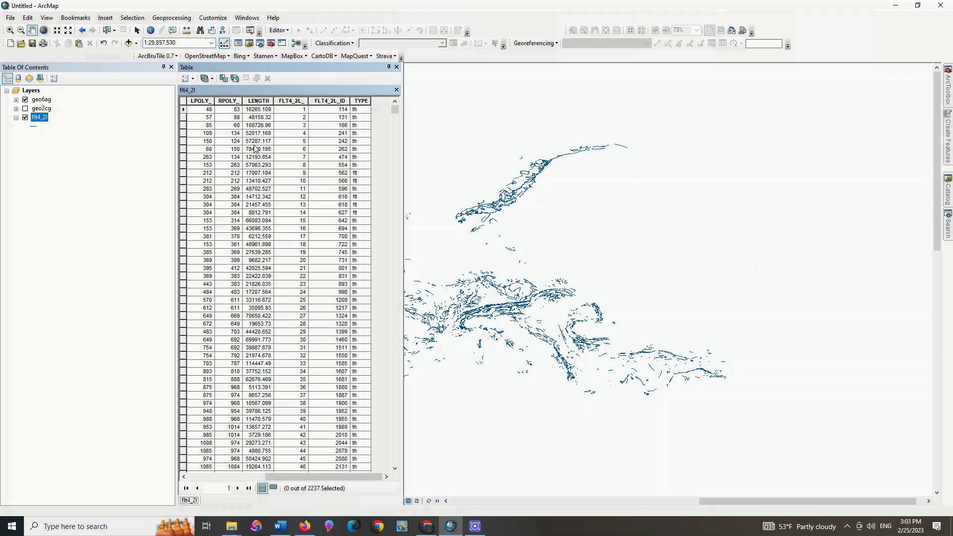
{"action": "left_click", "coordinate": [252, 99]}
{"action": "right_click", "coordinate": [256, 101]}
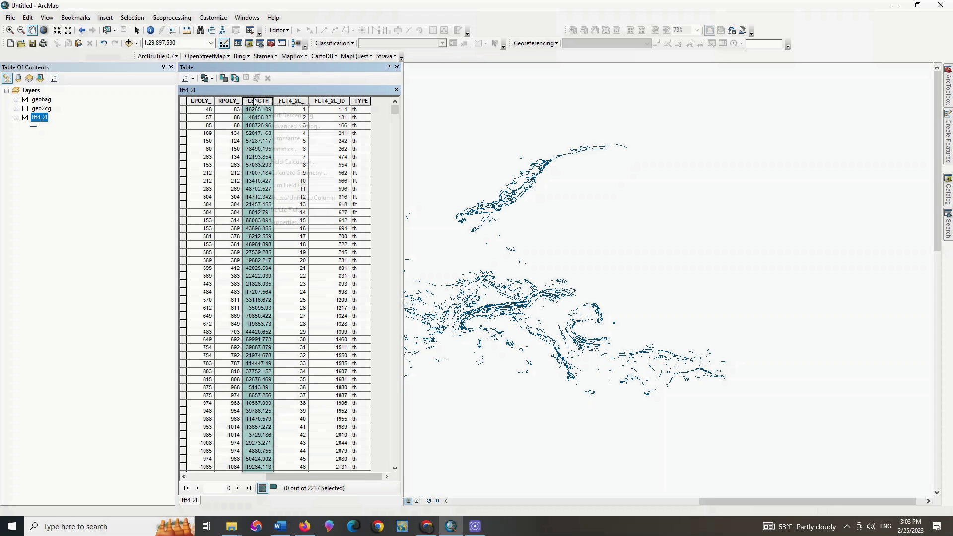
{"action": "left_click", "coordinate": [267, 115]}
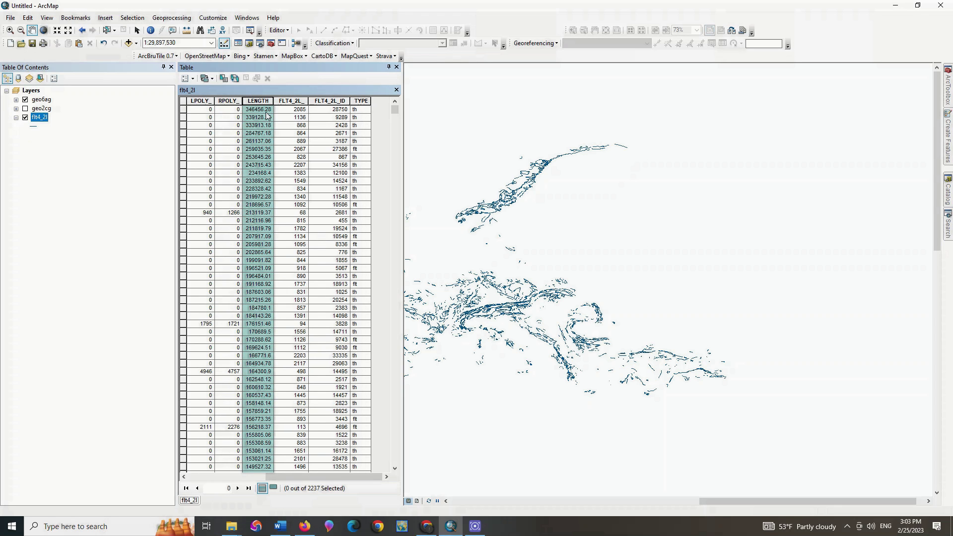
{"action": "left_click", "coordinate": [183, 110]}
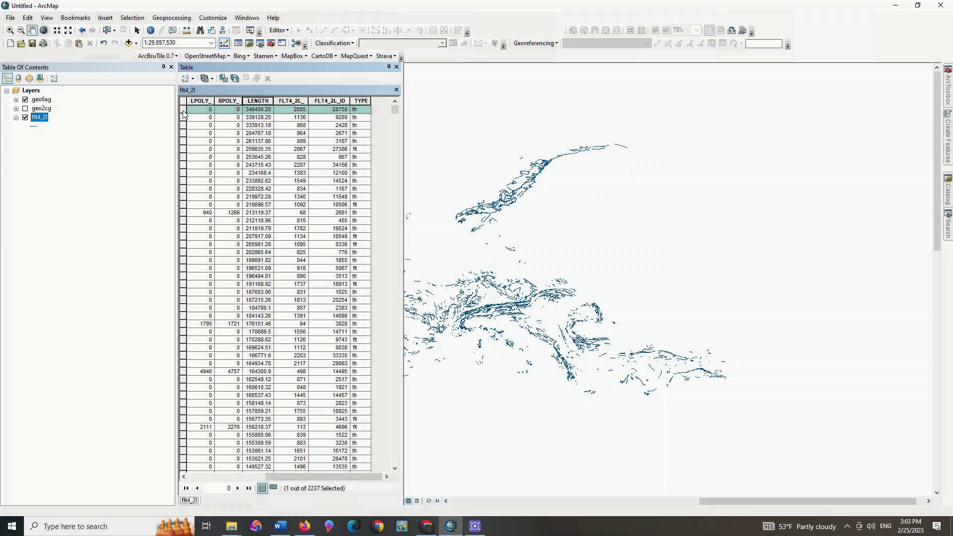
Sort the flt4_2l attribute table by LENGTH in ascending order and zoom the map to the shortest fault.
{"action": "left_click", "coordinate": [184, 125]}
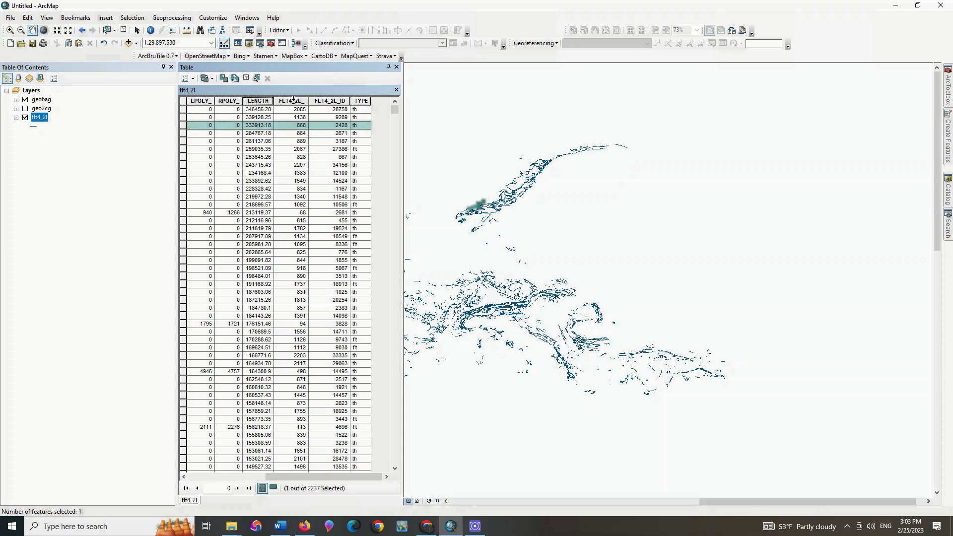
{"action": "left_click", "coordinate": [272, 102]}
{"action": "right_click", "coordinate": [272, 103]}
{"action": "key", "text": "Escape"}
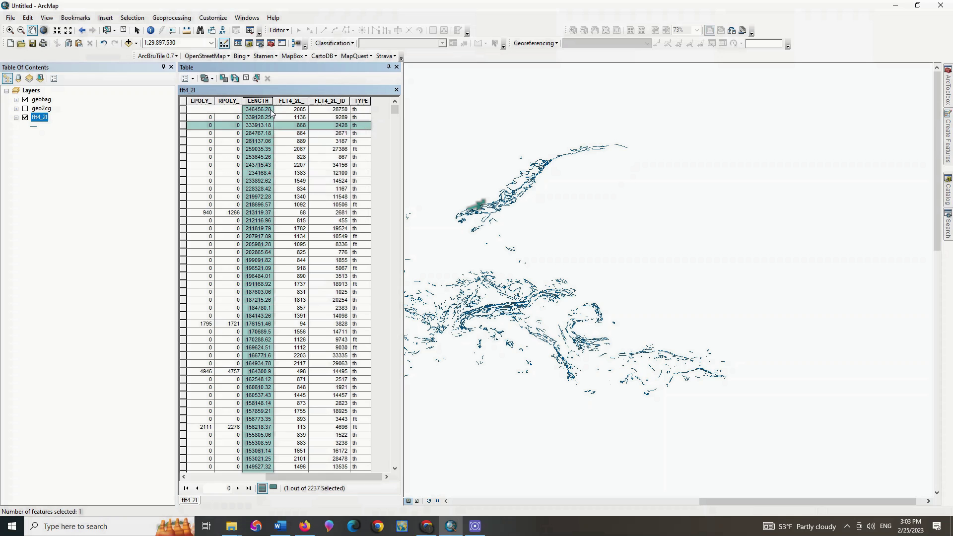
{"action": "left_click", "coordinate": [188, 111]}
{"action": "double_click", "coordinate": [188, 113]}
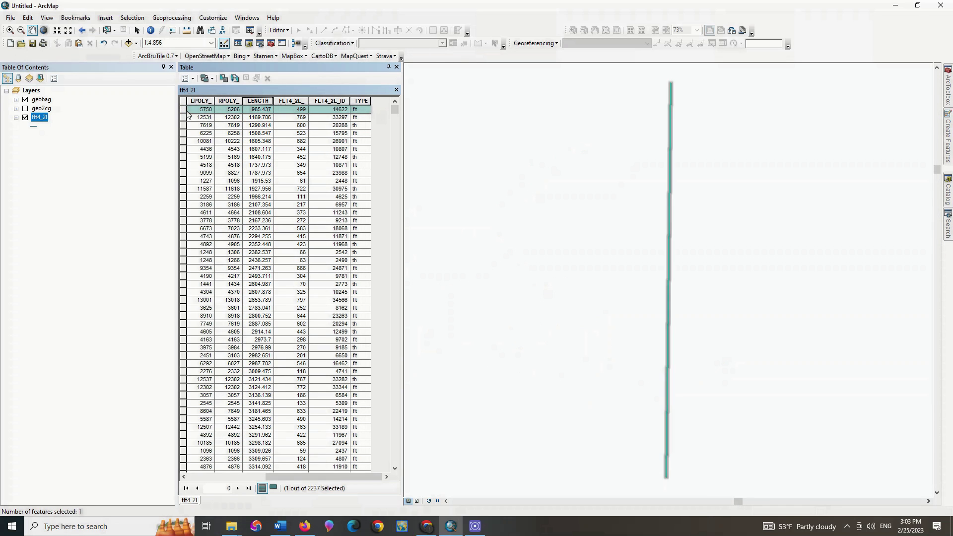
Sort the flt4_2l table by LENGTH in descending order and zoom the map to the longest fault.
{"action": "right_click", "coordinate": [252, 102]}
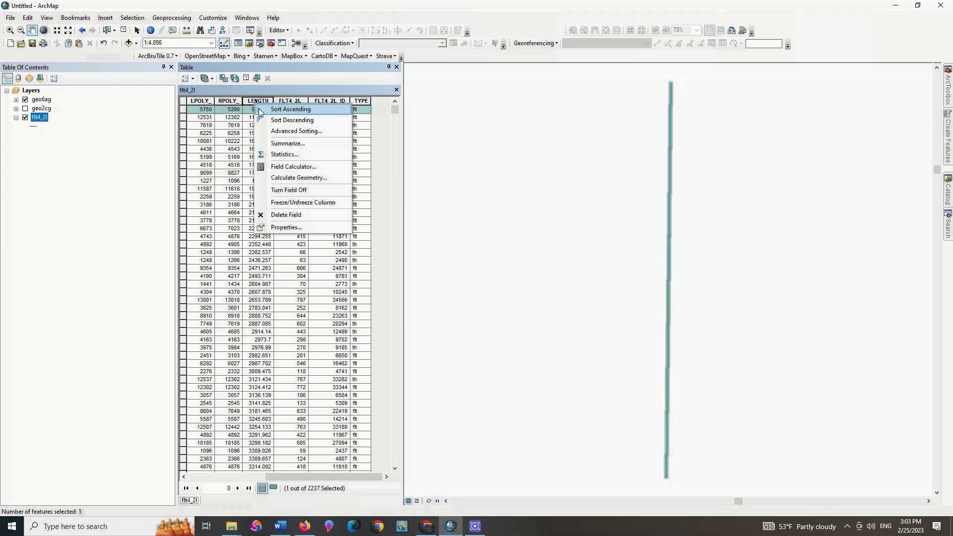
{"action": "left_click", "coordinate": [261, 120]}
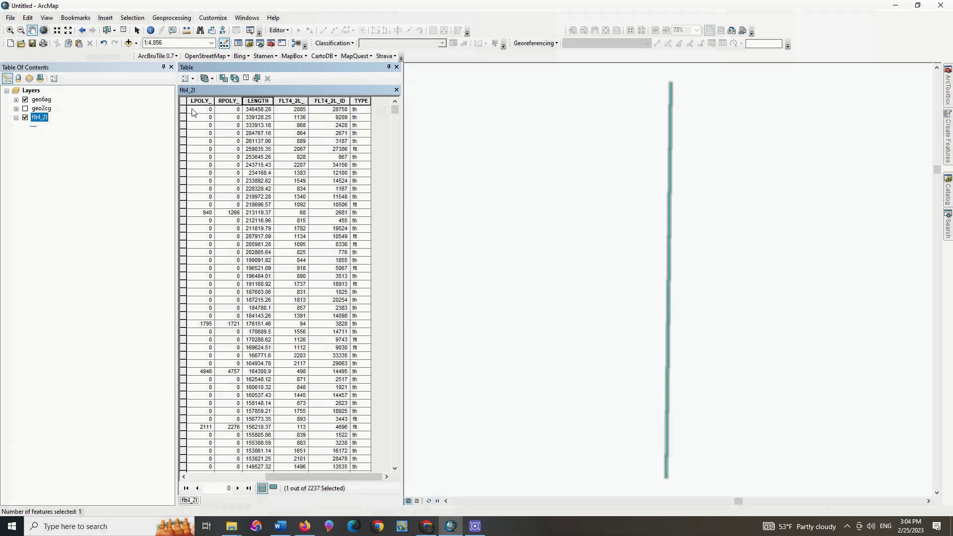
{"action": "double_click", "coordinate": [184, 111]}
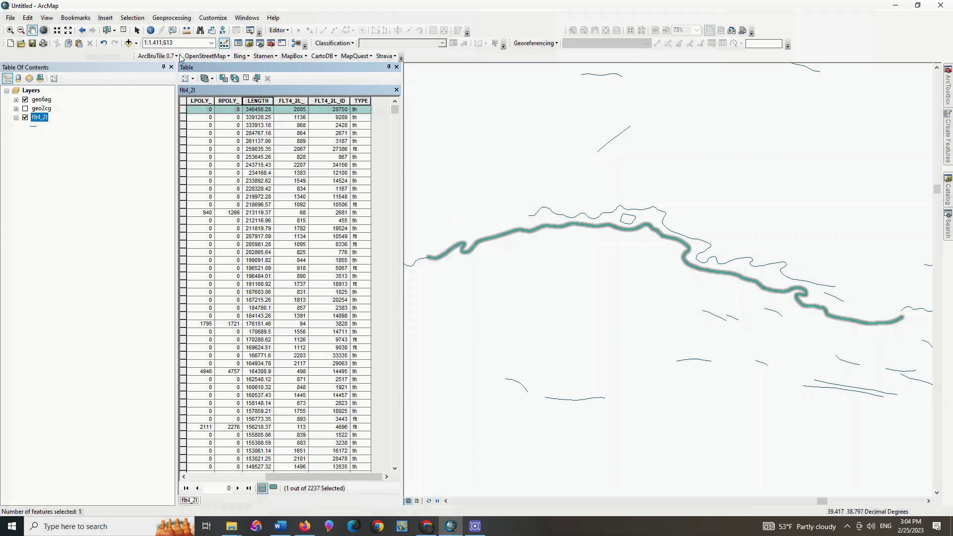
Identify the highlighted longest fault on the map to view its attributes, and close the results and the attribute table.
{"action": "left_click", "coordinate": [151, 30]}
{"action": "left_click", "coordinate": [500, 234]}
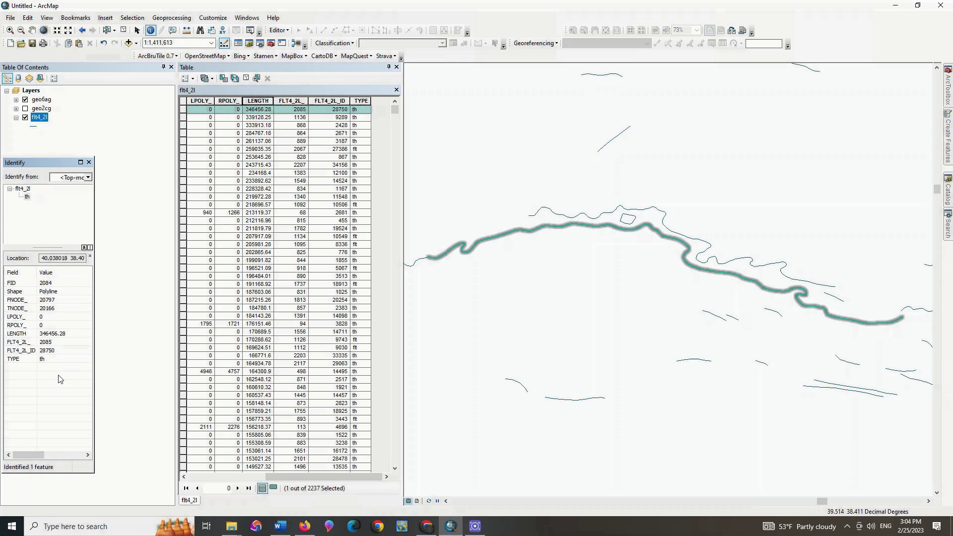
{"action": "left_click", "coordinate": [88, 163]}
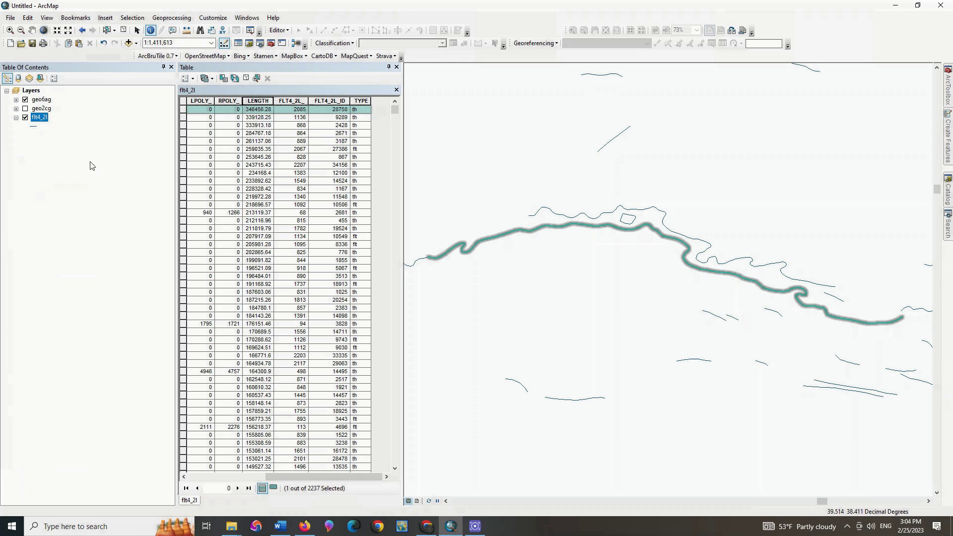
{"action": "left_click", "coordinate": [396, 67]}
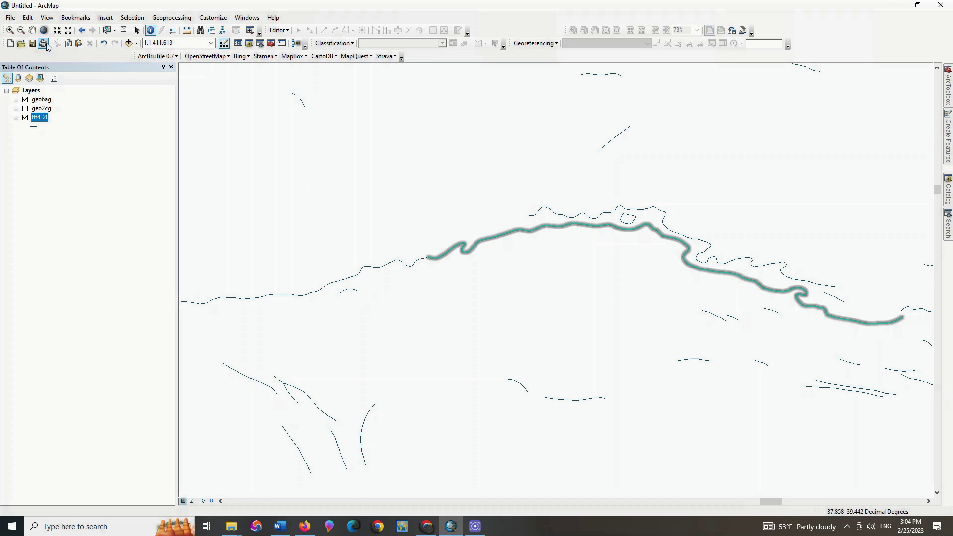
Fit the map to its full extent and show the geo2cg layer to view all three layers together.
{"action": "left_click", "coordinate": [43, 30]}
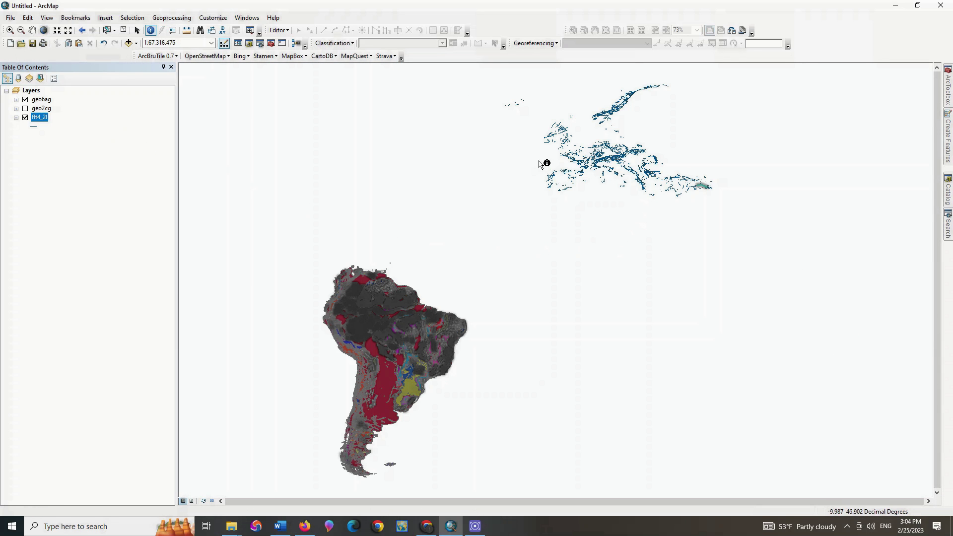
{"action": "left_click", "coordinate": [26, 109]}
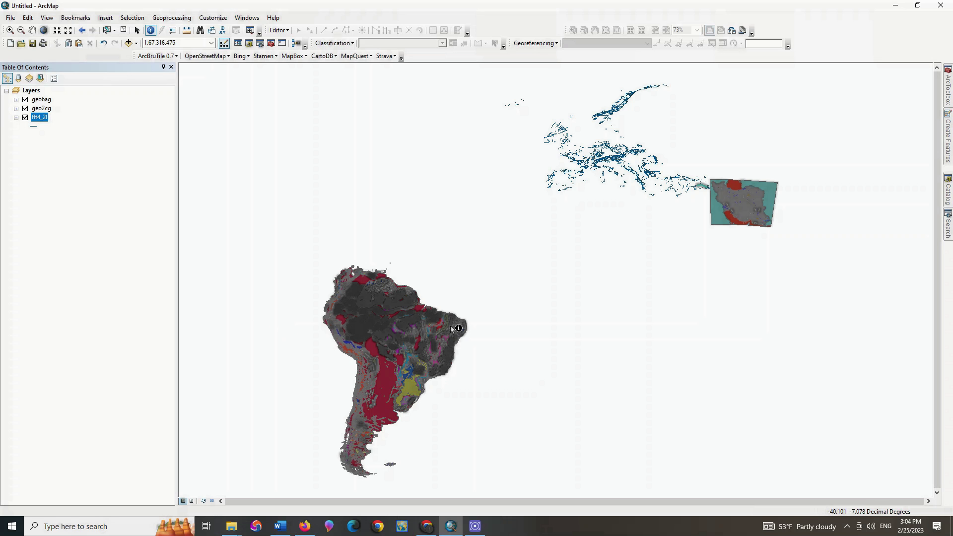
{"action": "scroll", "coordinate": [467, 280], "scroll_direction": "up", "scroll_amount": 1}
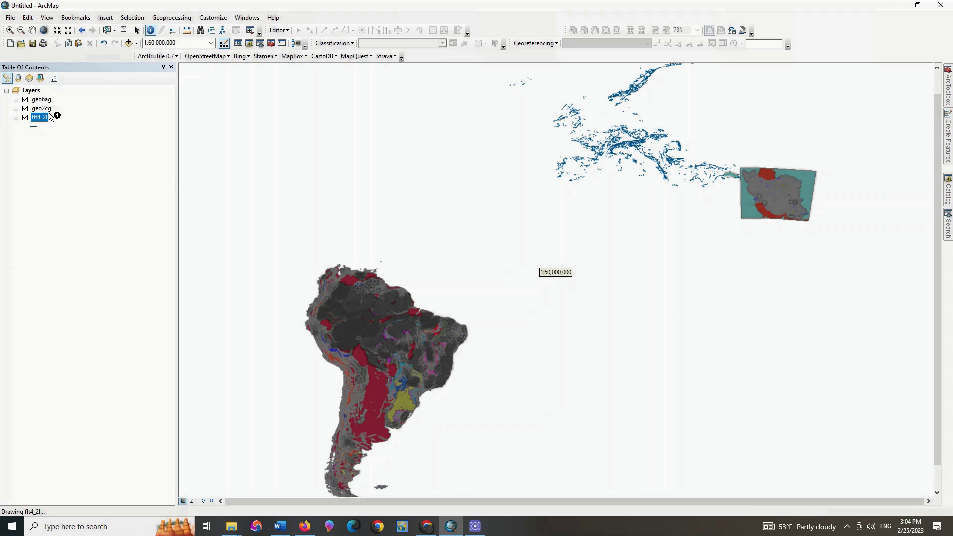
Remove the geo2cg and flt4_2l layers from the map and fit the view to the remaining geo6ag layer.
{"action": "left_click", "coordinate": [24, 109]}
{"action": "right_click", "coordinate": [41, 108]}
{"action": "left_click", "coordinate": [53, 125]}
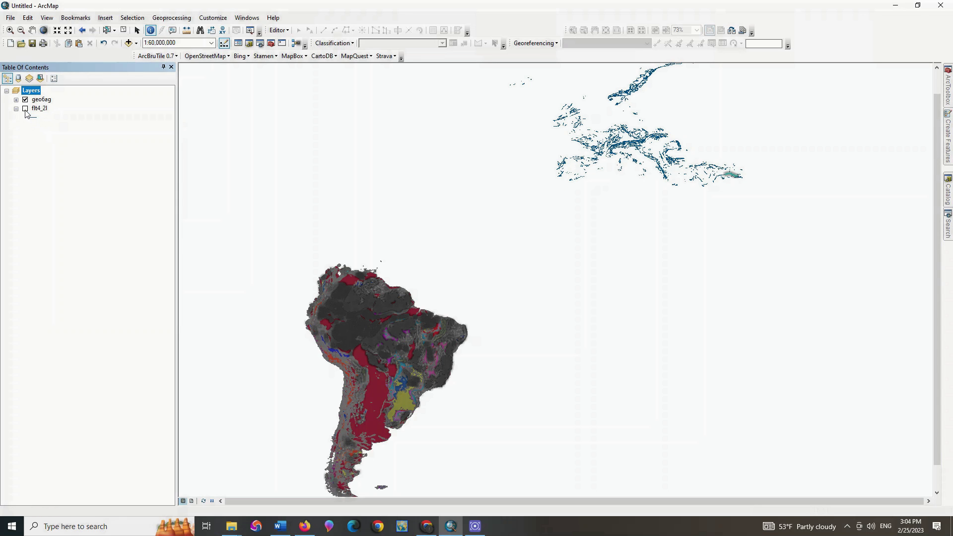
{"action": "right_click", "coordinate": [38, 108]}
{"action": "left_click", "coordinate": [53, 125]}
{"action": "left_click", "coordinate": [44, 31]}
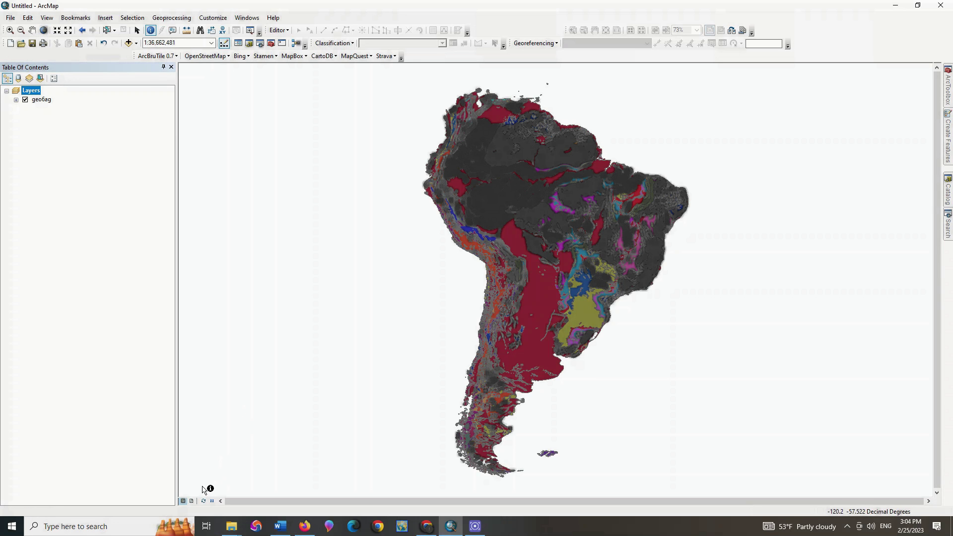
Switch to the layout view and add a labels-only graticule to the data frame with parallels and meridians every 10 degrees.
{"action": "left_click", "coordinate": [191, 501]}
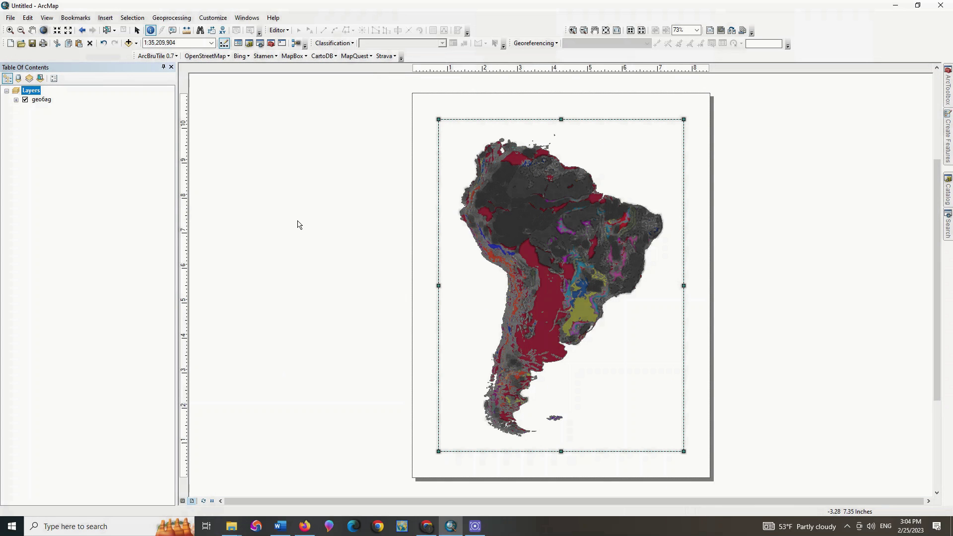
{"action": "right_click", "coordinate": [466, 239]}
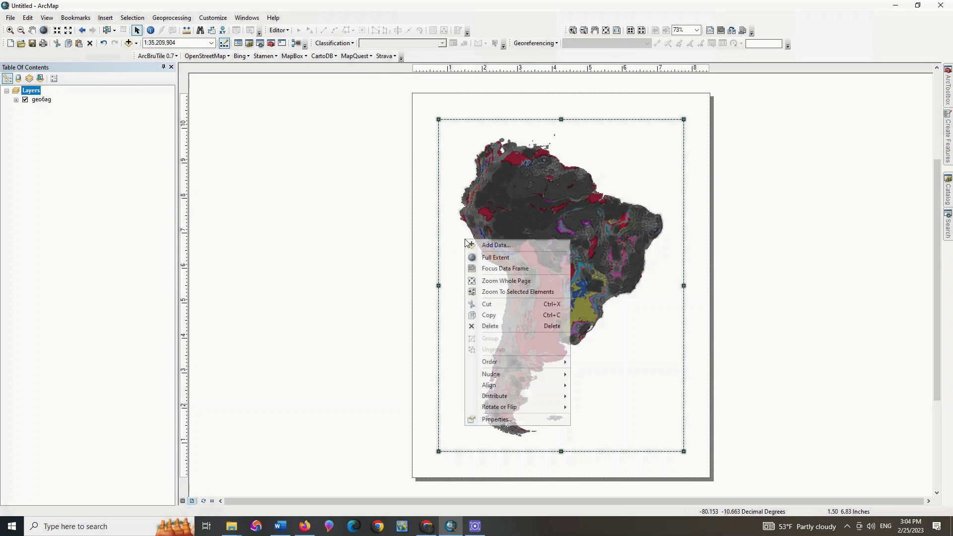
{"action": "left_click", "coordinate": [480, 420]}
{"action": "left_click", "coordinate": [545, 167]}
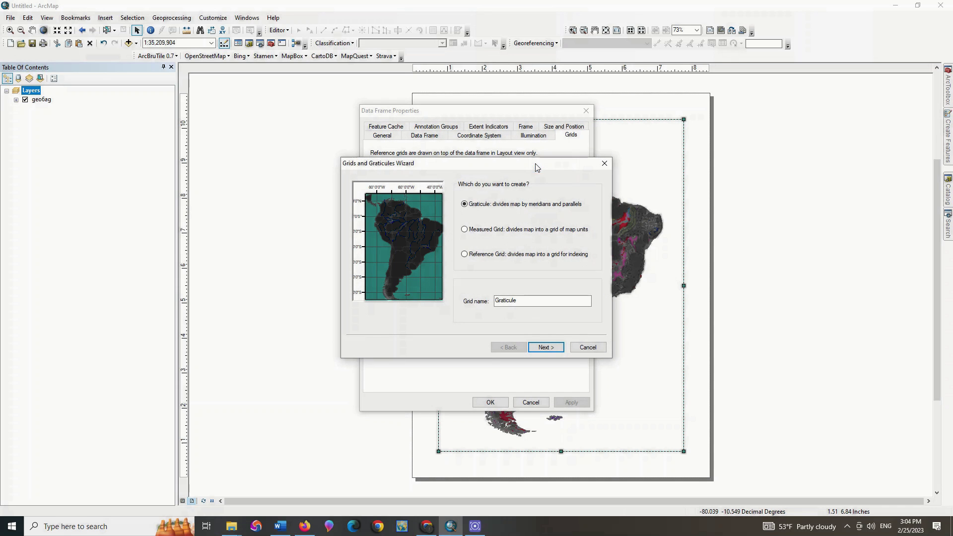
{"action": "left_click", "coordinate": [546, 348]}
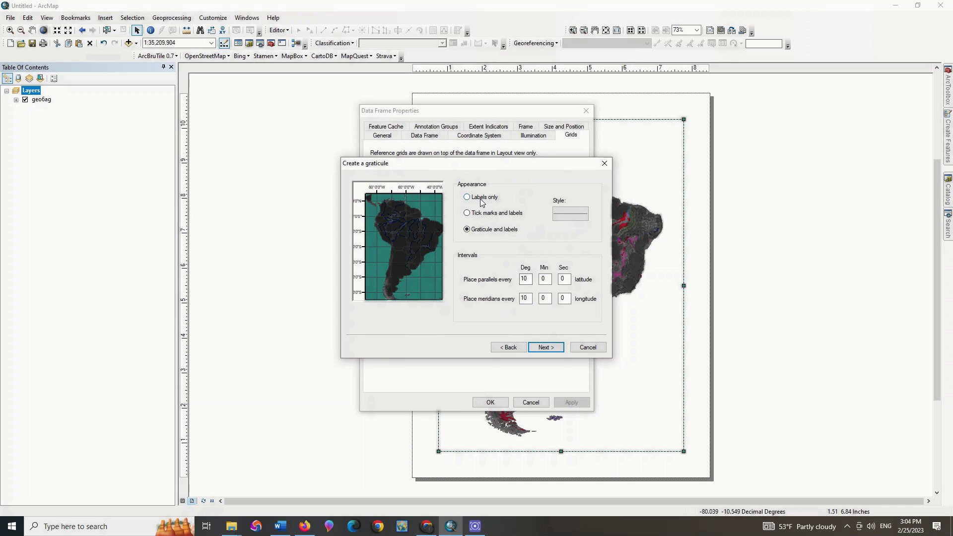
{"action": "left_click", "coordinate": [550, 348]}
{"action": "left_click", "coordinate": [551, 349]}
{"action": "left_click", "coordinate": [550, 347]}
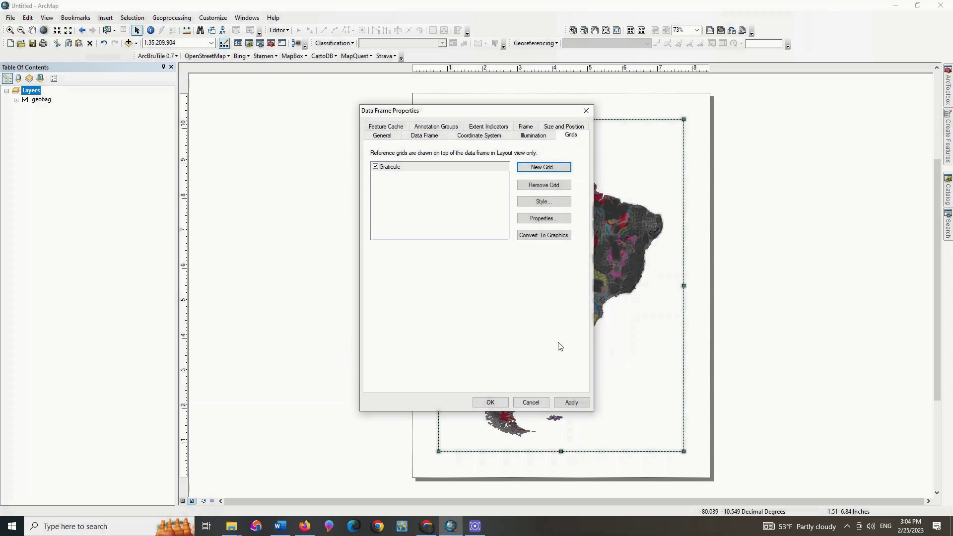
{"action": "left_click", "coordinate": [571, 402]}
Set the graticule's left and right labels to vertical orientation.
{"action": "left_click", "coordinate": [544, 219]}
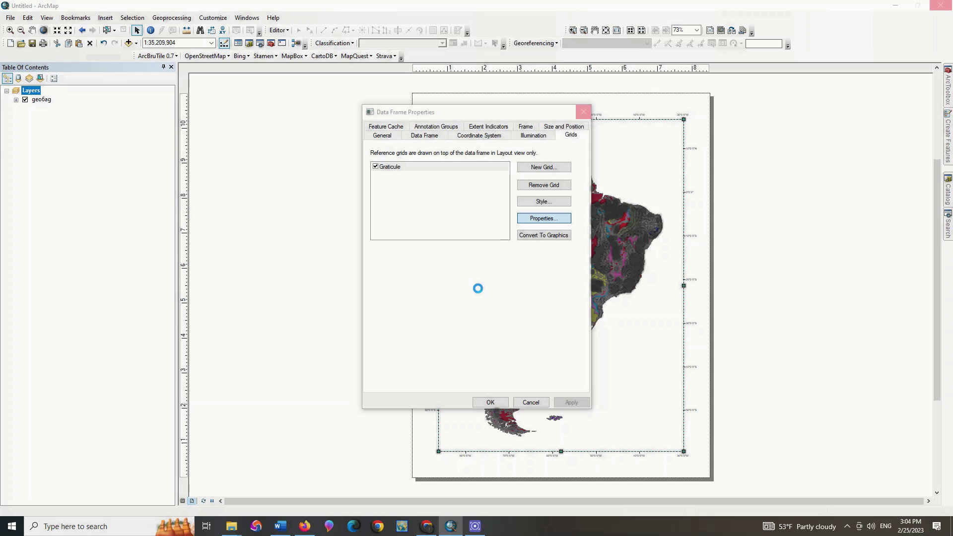
{"action": "left_click", "coordinate": [435, 330]}
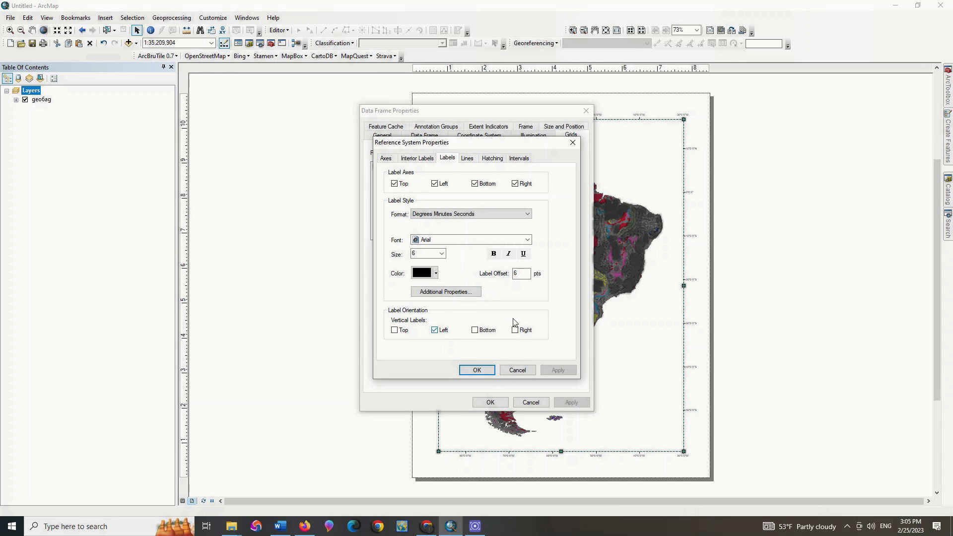
{"action": "left_click", "coordinate": [487, 372]}
Set the graticule label font size to 10 and apply it to the layout.
{"action": "left_click", "coordinate": [534, 219]}
{"action": "left_click", "coordinate": [442, 254]}
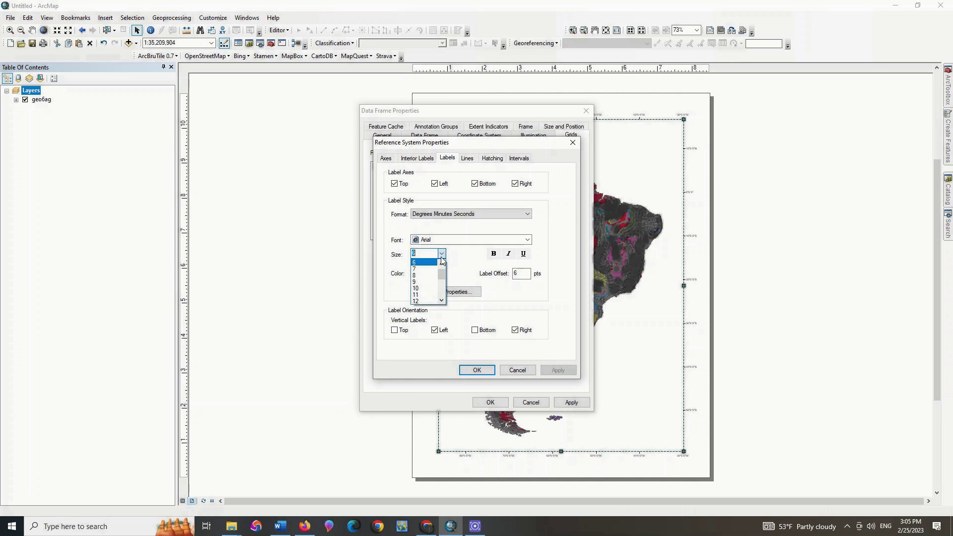
{"action": "left_click", "coordinate": [428, 289]}
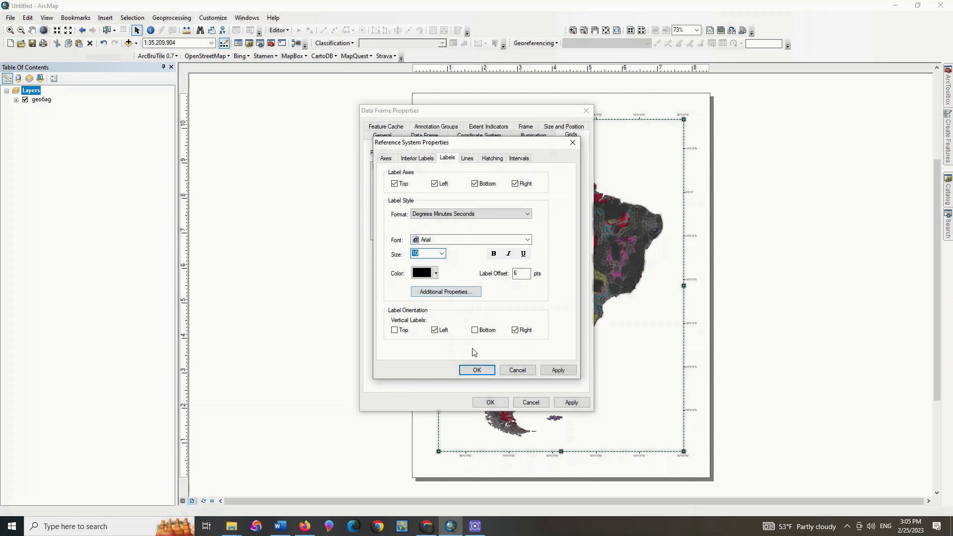
{"action": "left_click", "coordinate": [483, 372]}
{"action": "left_click", "coordinate": [559, 402]}
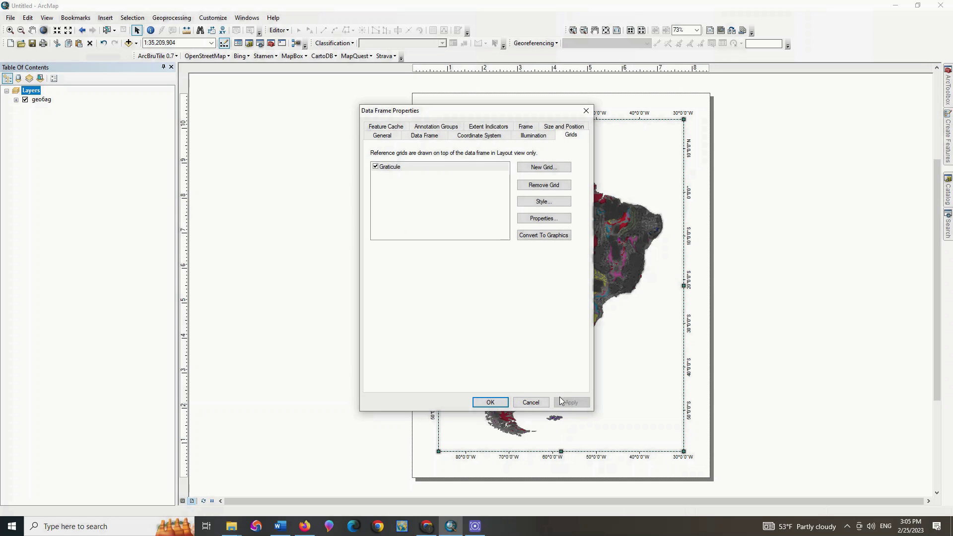
Give the data frame a Circular Gradient background and close its properties.
{"action": "left_click", "coordinate": [525, 127]}
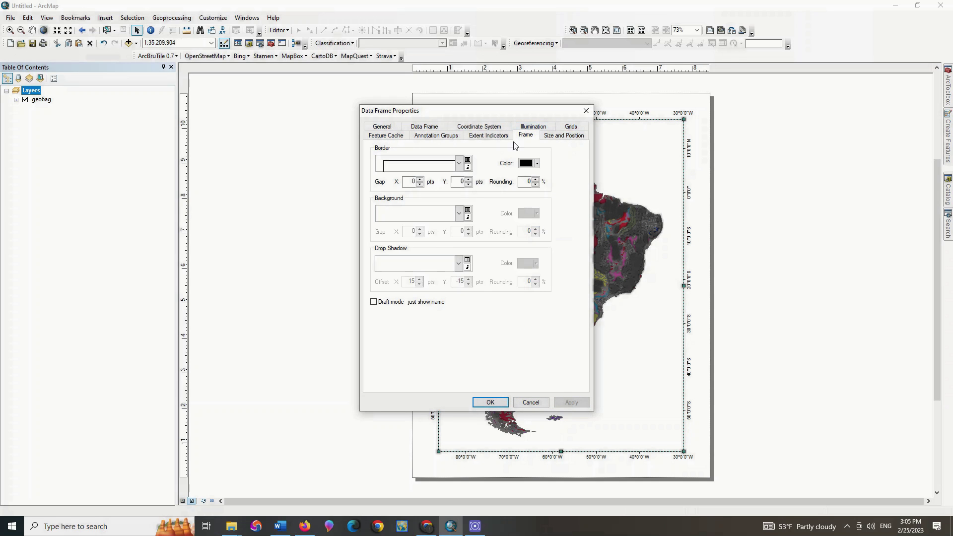
{"action": "left_click", "coordinate": [455, 219]}
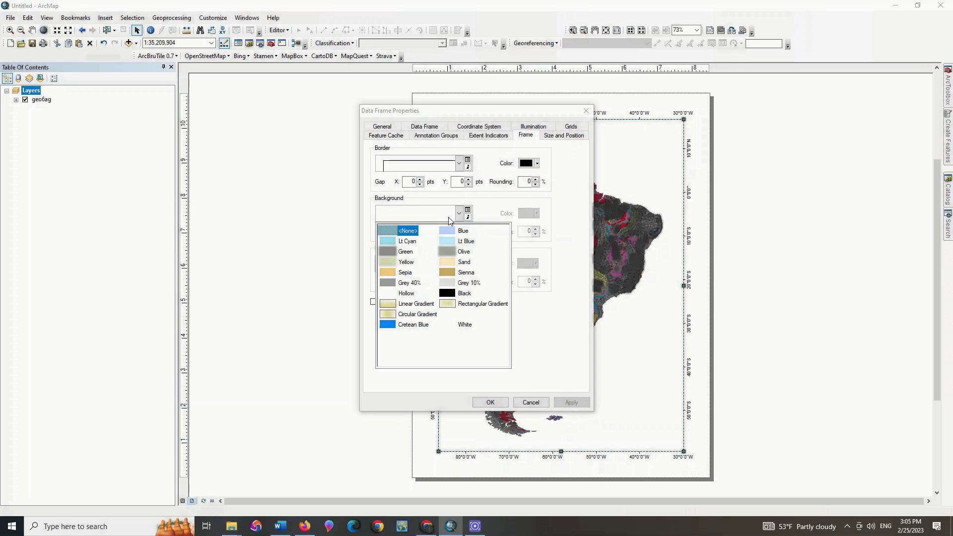
{"action": "left_click", "coordinate": [429, 315]}
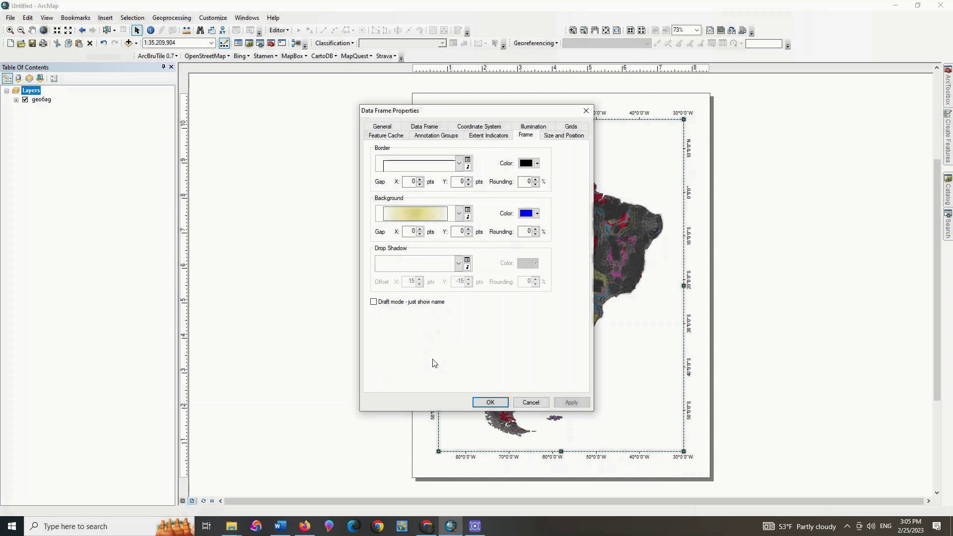
{"action": "left_click", "coordinate": [572, 400]}
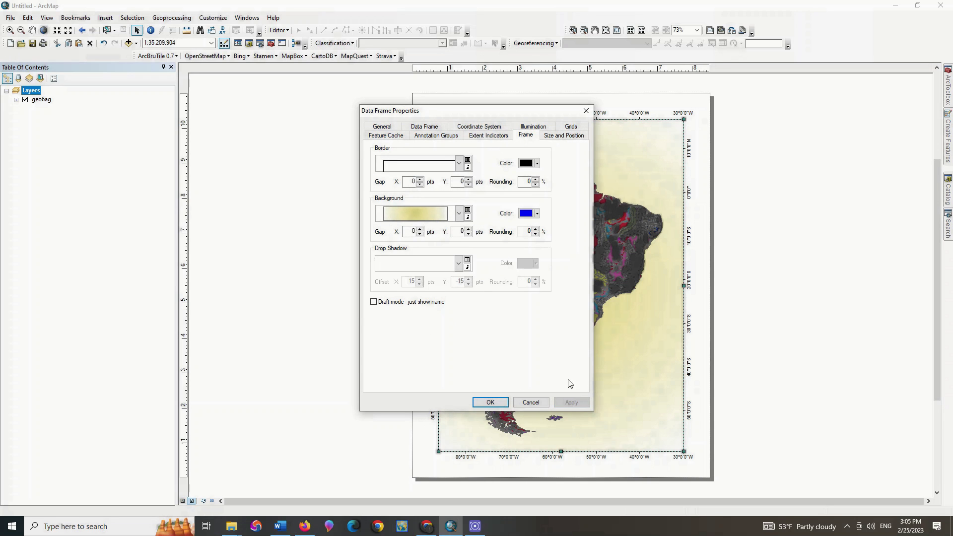
{"action": "left_click", "coordinate": [490, 403]}
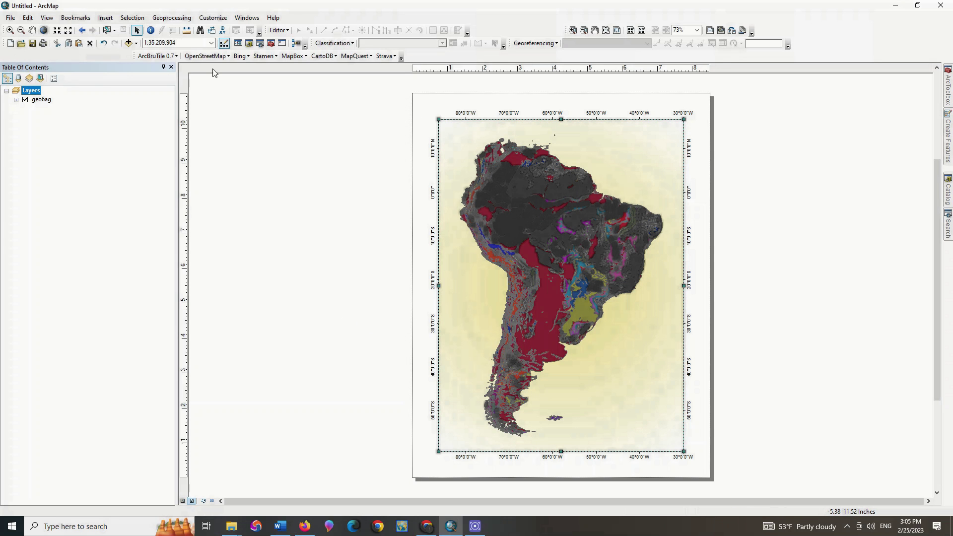
Insert the ESRI North 8 north arrow and place it in the upper-right corner of the map frame.
{"action": "left_click", "coordinate": [106, 18]}
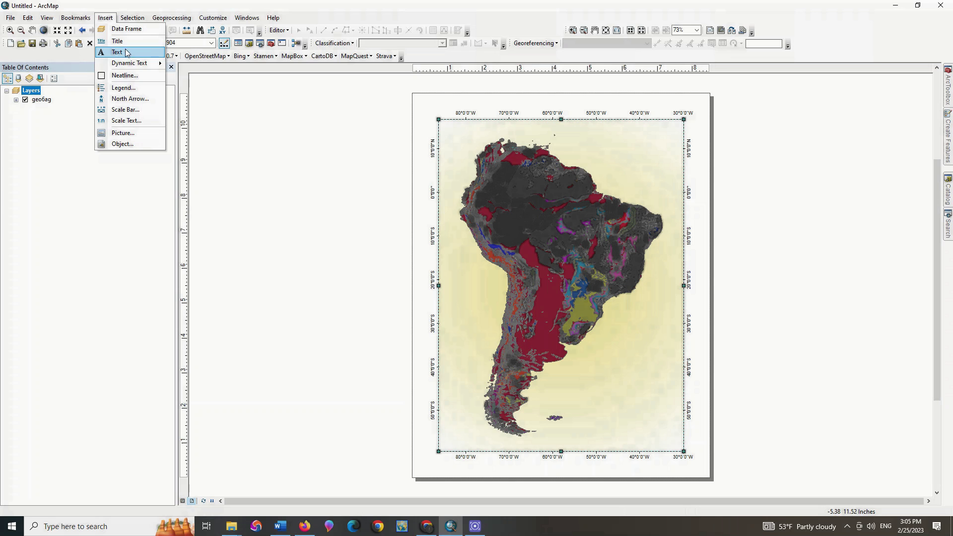
{"action": "left_click", "coordinate": [120, 99]}
{"action": "left_click", "coordinate": [94, 180]}
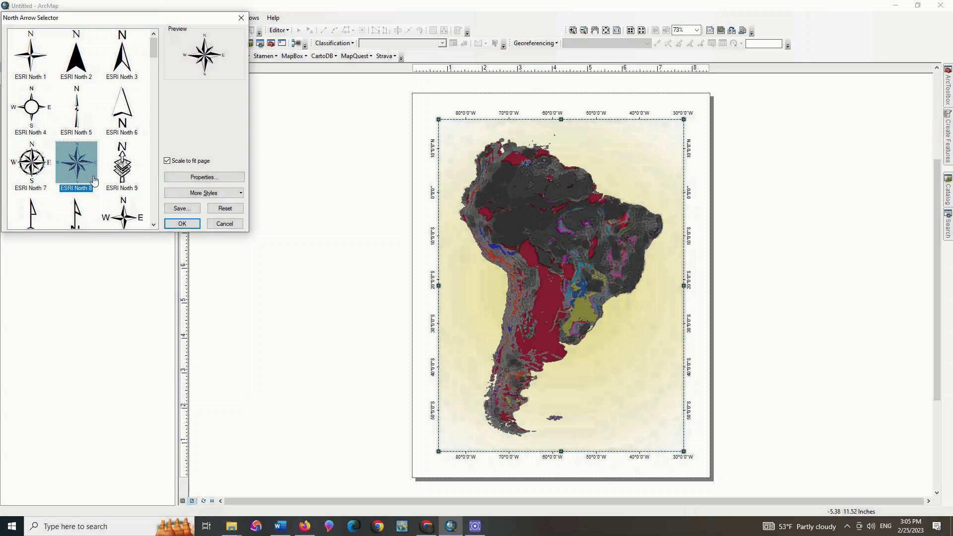
{"action": "left_click", "coordinate": [183, 224]}
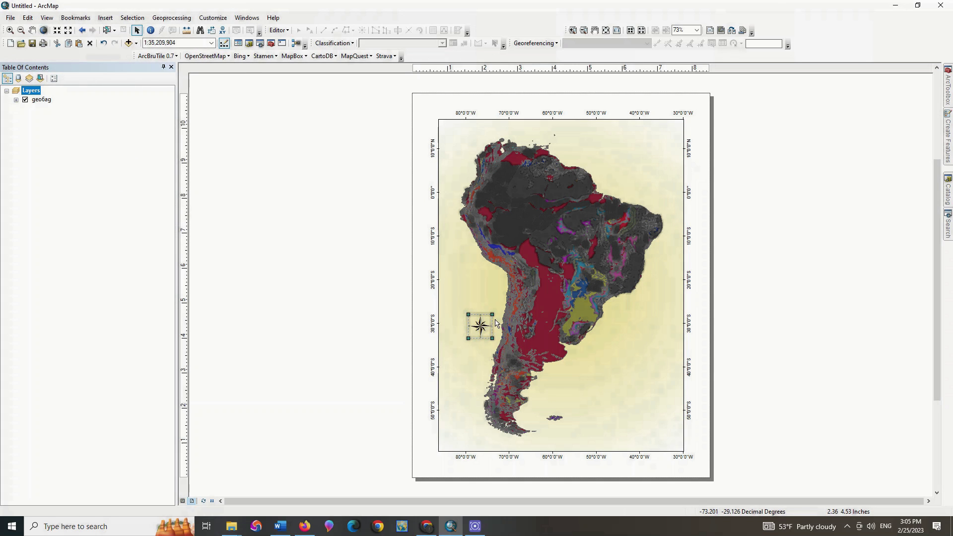
{"action": "left_click_drag", "start_coordinate": [483, 324], "coordinate": [669, 132]}
Insert a metric alternating scale bar in kilometers and place it along the bottom edge inside the map frame.
{"action": "left_click", "coordinate": [472, 273]}
{"action": "left_click", "coordinate": [106, 18]}
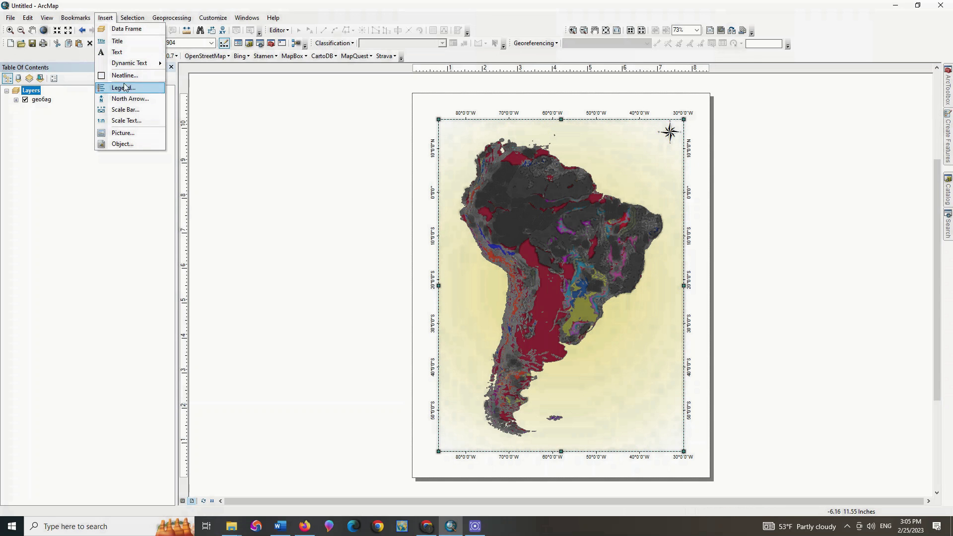
{"action": "left_click", "coordinate": [130, 110]}
{"action": "scroll", "coordinate": [152, 124], "scroll_direction": "down", "scroll_amount": 5}
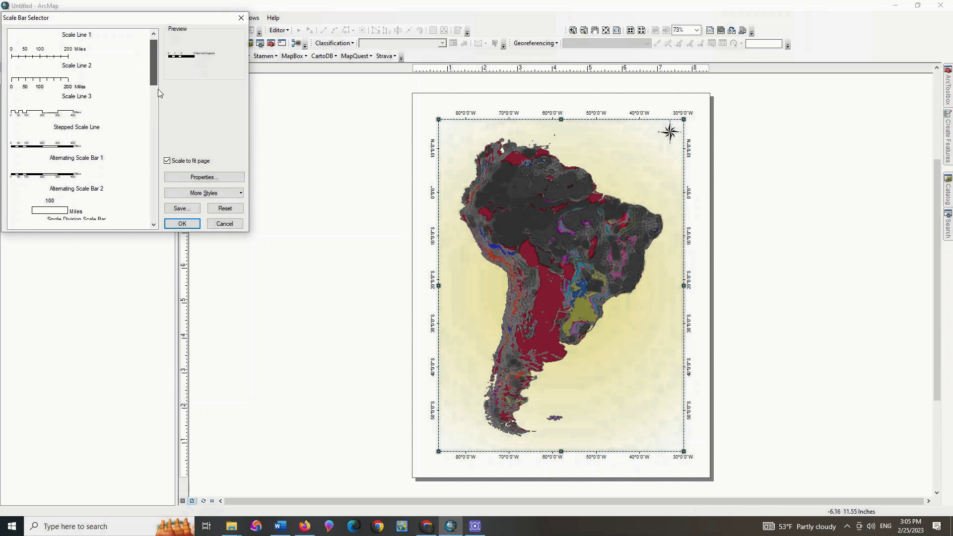
{"action": "scroll", "coordinate": [152, 142], "scroll_direction": "down", "scroll_amount": 10}
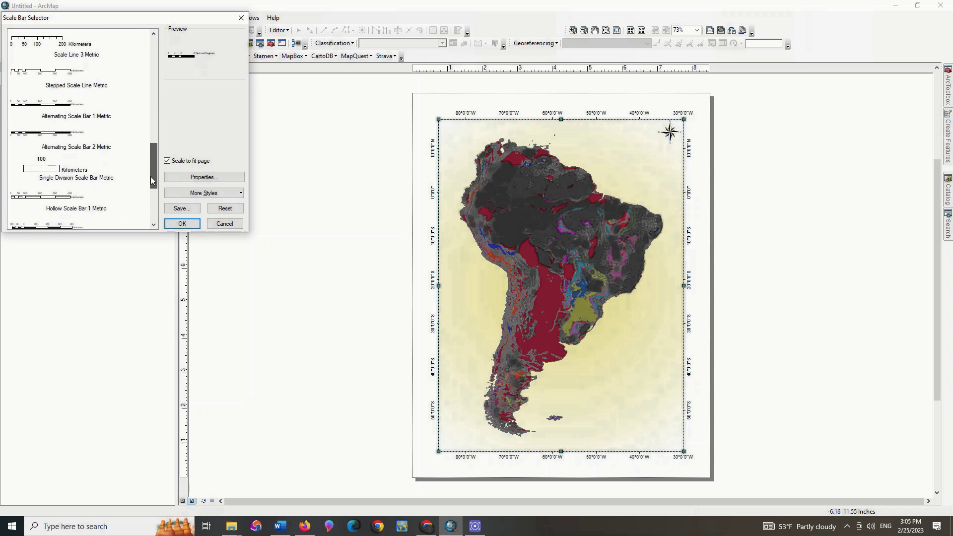
{"action": "left_click", "coordinate": [65, 143]}
{"action": "left_click", "coordinate": [182, 224]}
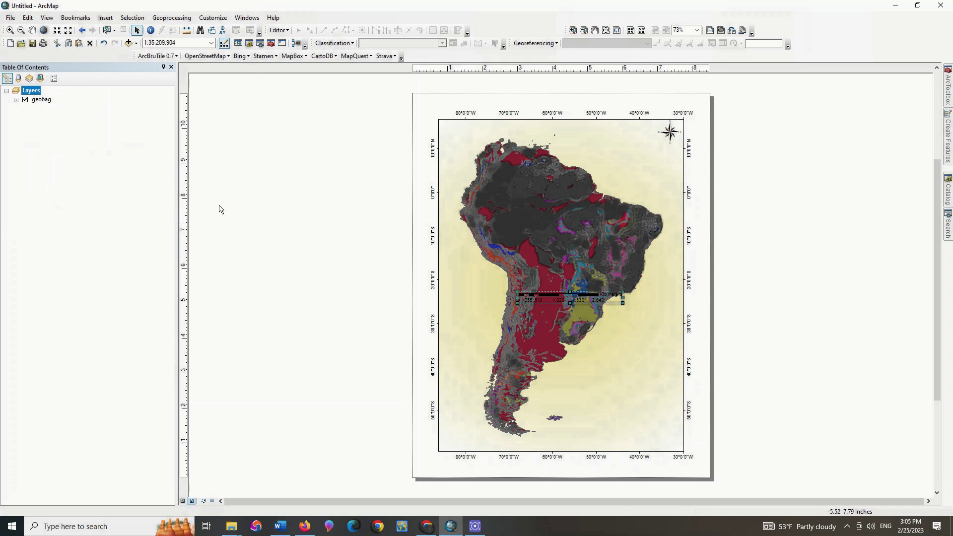
{"action": "left_click_drag", "start_coordinate": [542, 299], "coordinate": [542, 448]}
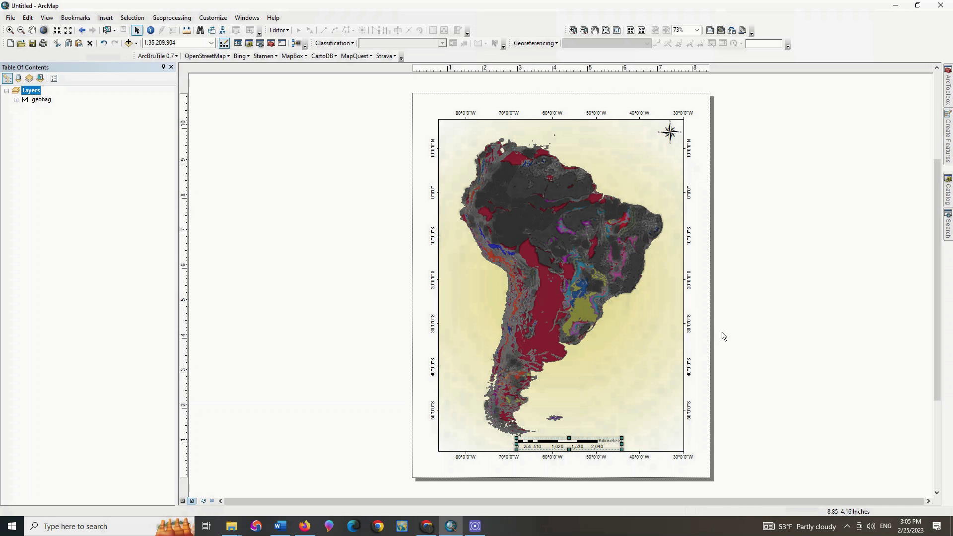
{"action": "left_click", "coordinate": [779, 295]}
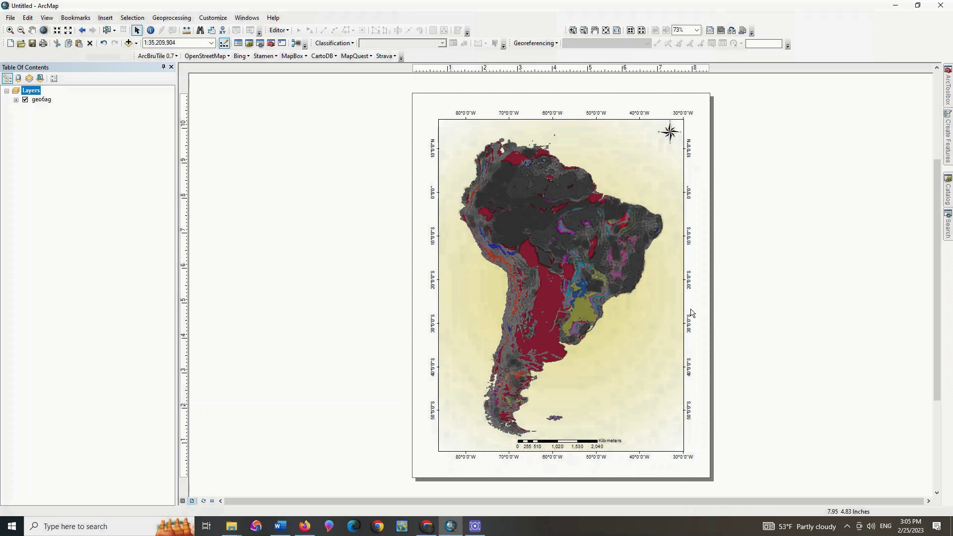
Insert a new data frame with a blank name and stretch it to just inside the page edges as an outer border.
{"action": "left_click", "coordinate": [667, 297]}
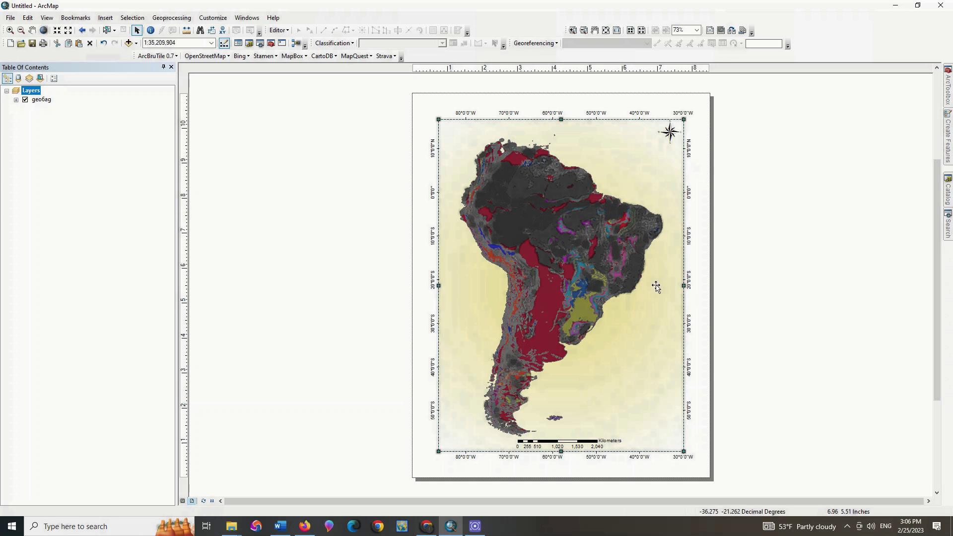
{"action": "left_click", "coordinate": [106, 18]}
{"action": "left_click", "coordinate": [107, 28]}
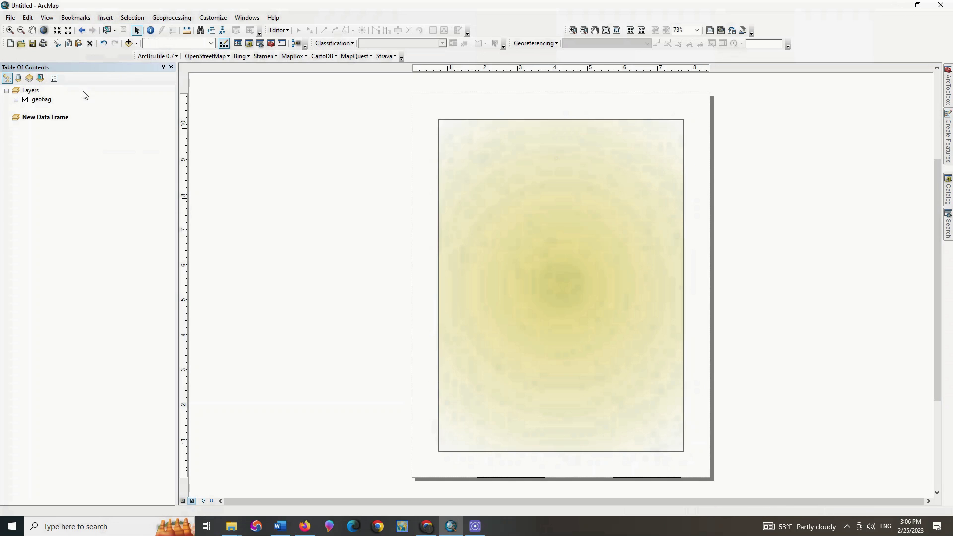
{"action": "left_click", "coordinate": [56, 117]}
{"action": "key", "text": "BackSpace"}
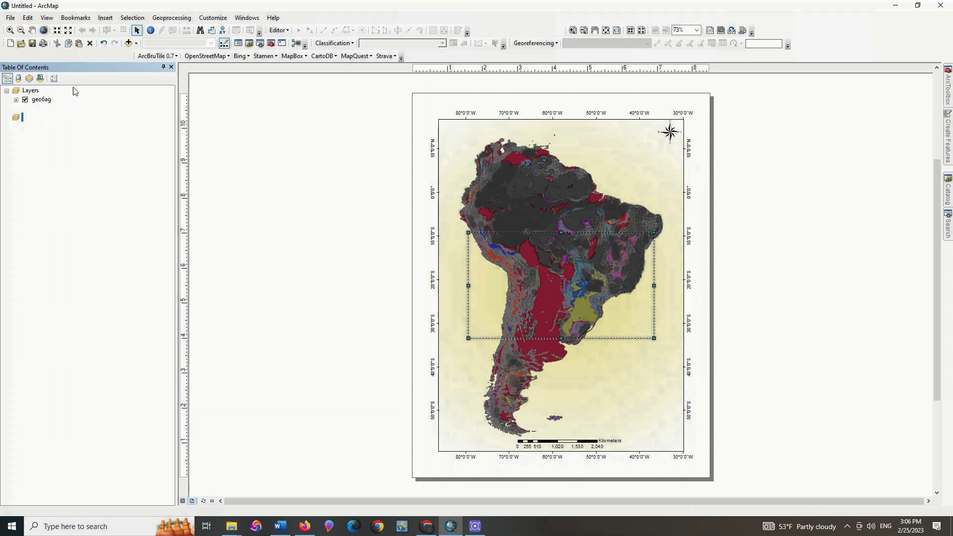
{"action": "left_click_drag", "start_coordinate": [458, 159], "coordinate": [450, 152]}
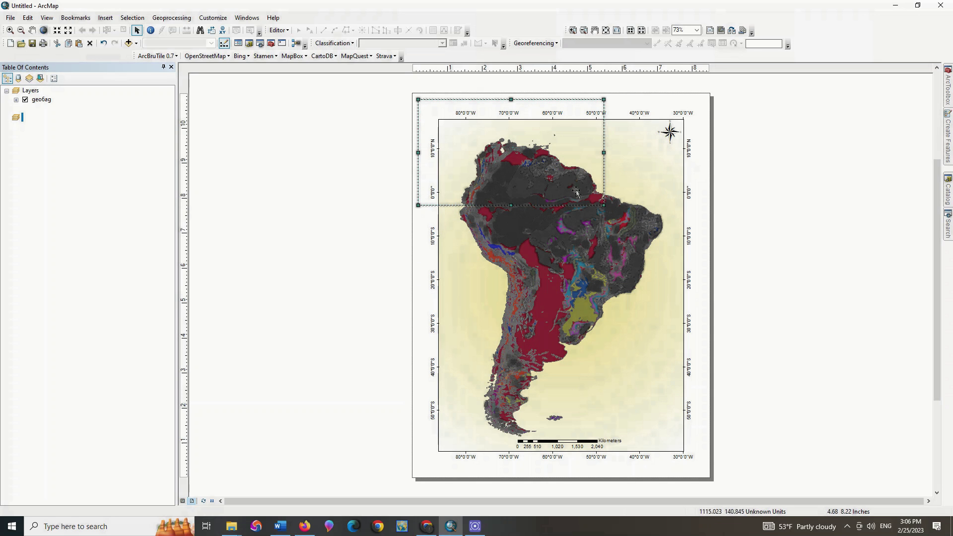
{"action": "left_click_drag", "start_coordinate": [604, 205], "coordinate": [707, 473]}
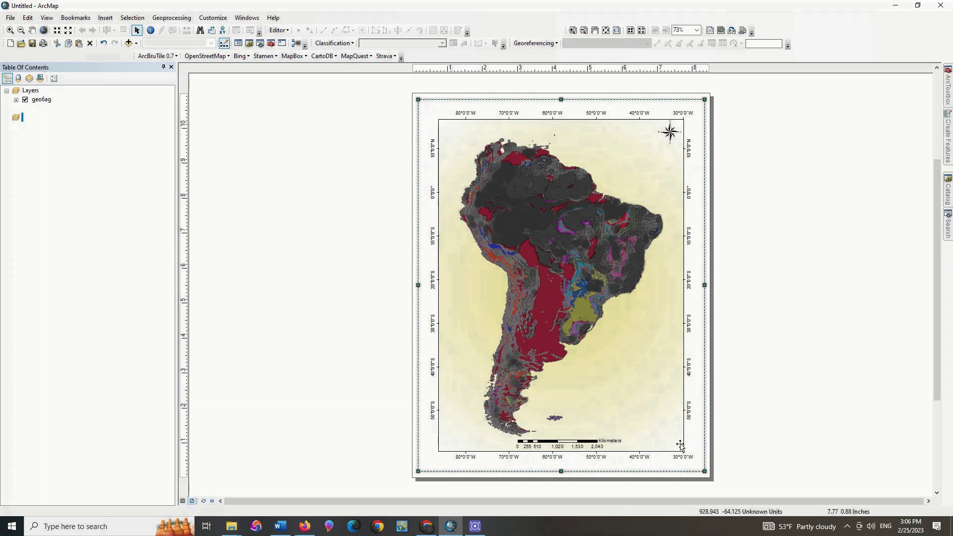
Enlarge the South America map frame slightly on all four sides so it fills more of the outer border.
{"action": "left_click", "coordinate": [648, 399]}
{"action": "left_click_drag", "start_coordinate": [681, 288], "coordinate": [694, 290]}
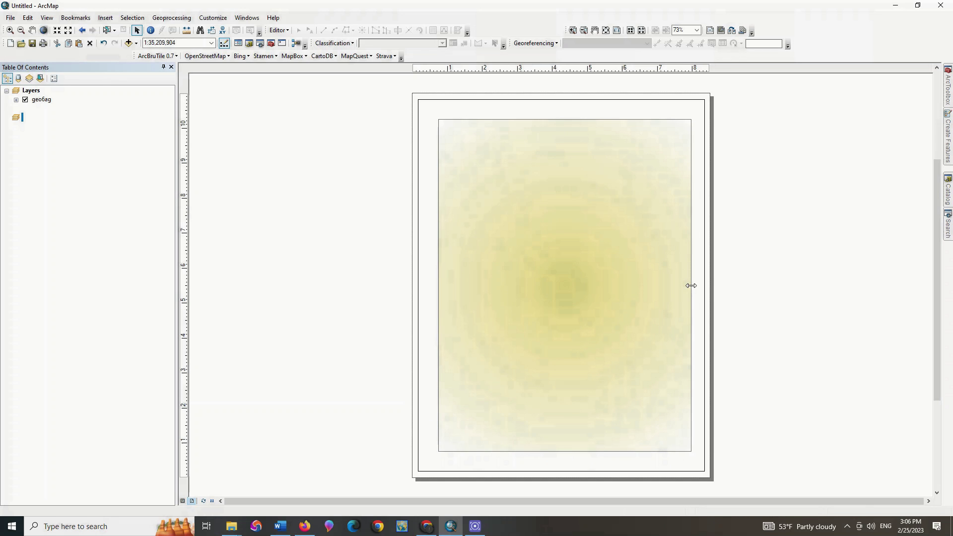
{"action": "left_click_drag", "start_coordinate": [566, 121], "coordinate": [564, 116]}
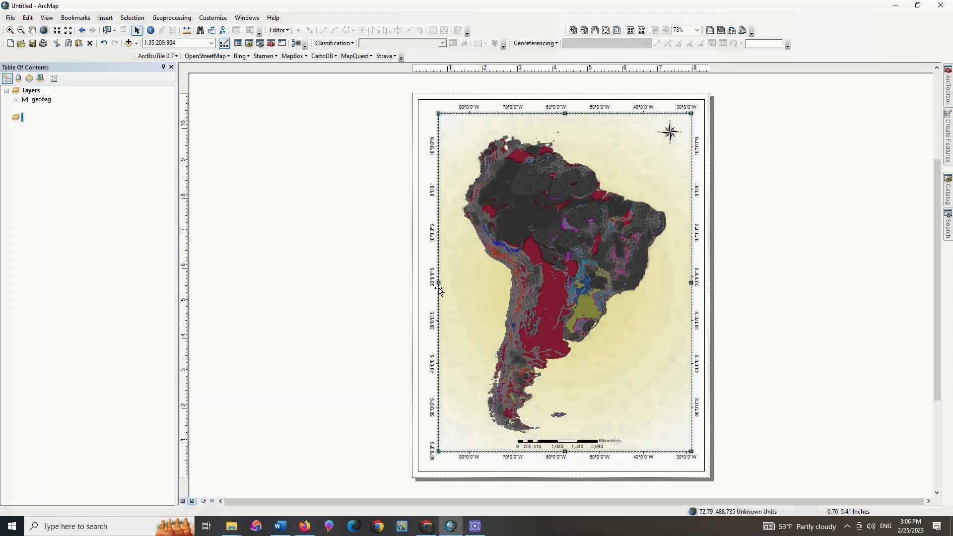
{"action": "left_click_drag", "start_coordinate": [439, 286], "coordinate": [431, 284]}
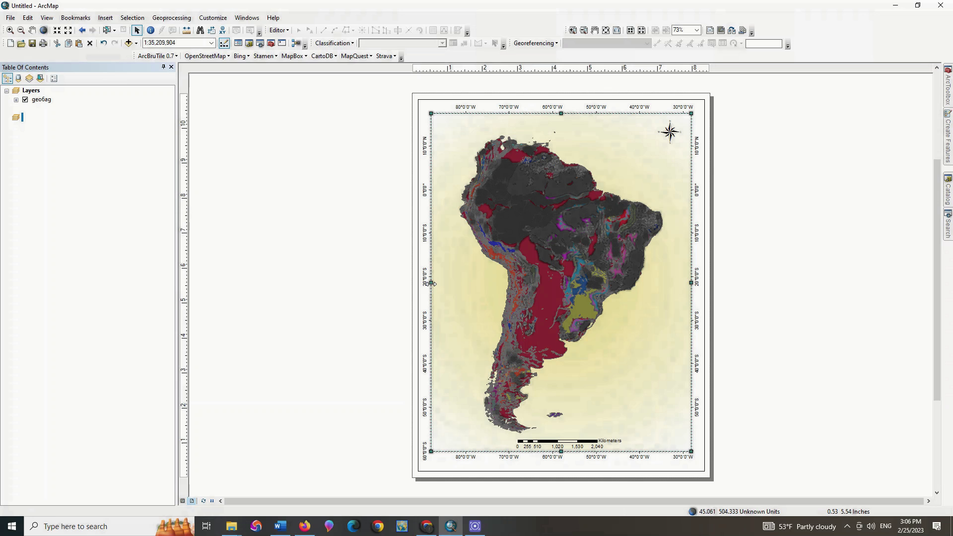
{"action": "left_click_drag", "start_coordinate": [561, 452], "coordinate": [563, 460]}
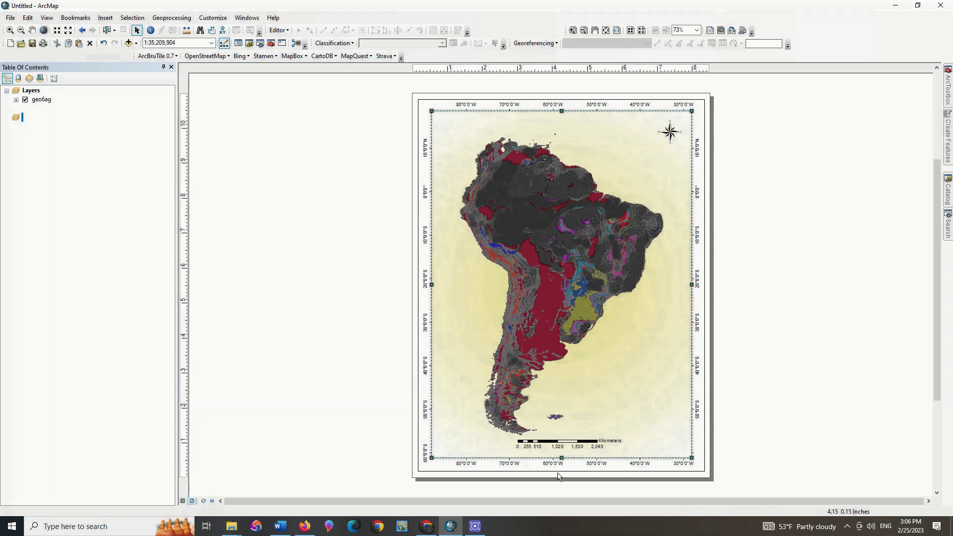
Move the scale bar slightly lower and the north arrow closer to the upper-right corner of the enlarged map frame.
{"action": "left_click_drag", "start_coordinate": [564, 443], "coordinate": [559, 451]}
{"action": "left_click", "coordinate": [670, 141]}
{"action": "left_click_drag", "start_coordinate": [670, 141], "coordinate": [678, 133]}
Zoom the South America map to its full extent within the enlarged frame and clear the selection.
{"action": "left_click", "coordinate": [584, 204]}
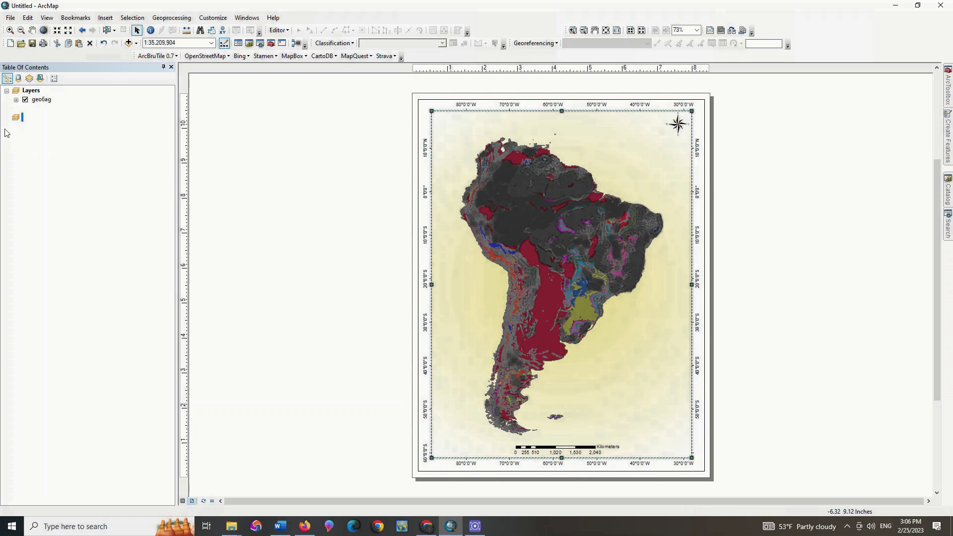
{"action": "left_click", "coordinate": [44, 31]}
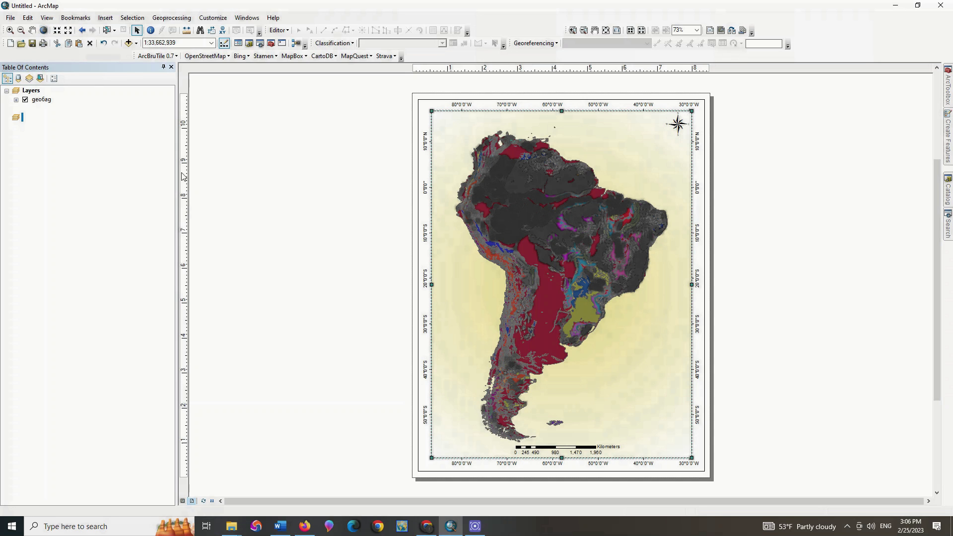
{"action": "left_click", "coordinate": [242, 199]}
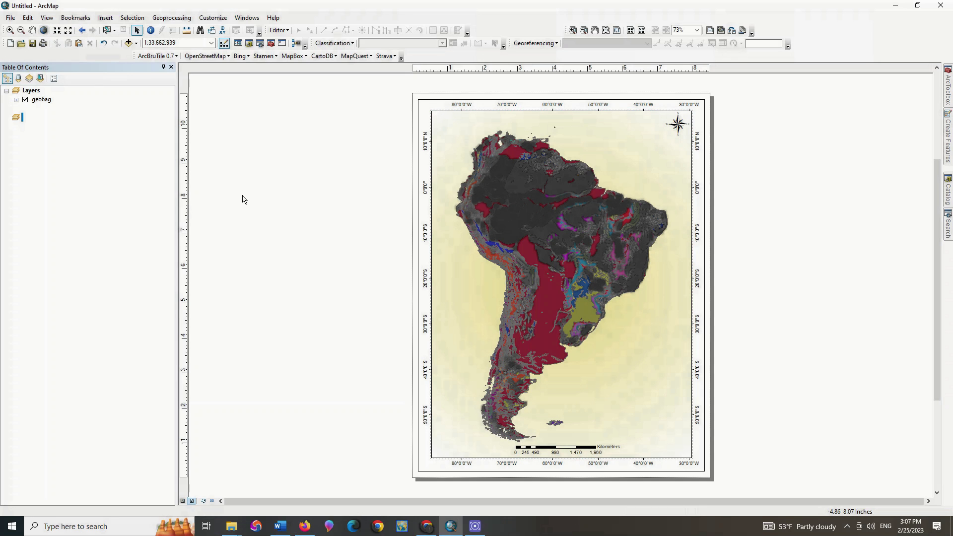
Export the map layout to the Desktop as Untitled.png at 500 dpi.
{"action": "left_click", "coordinate": [10, 18]}
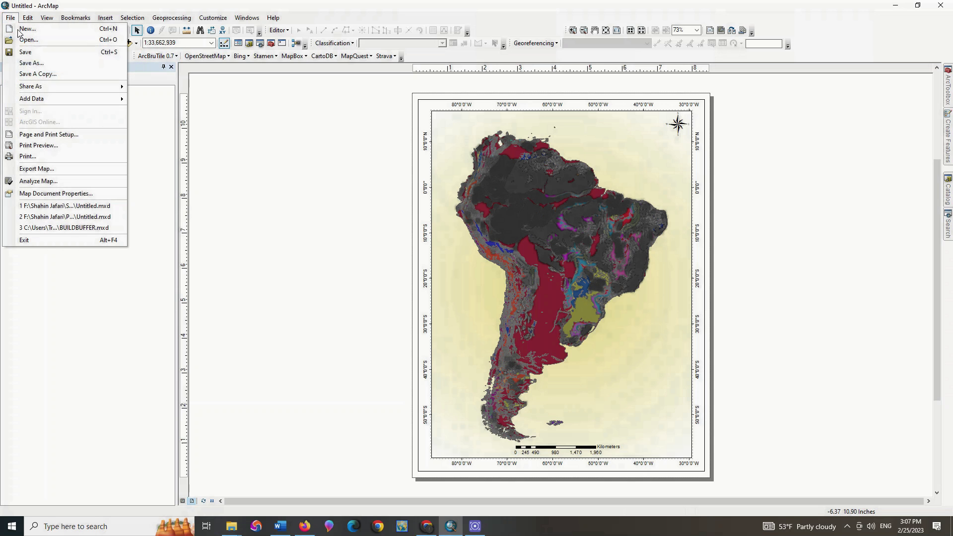
{"action": "left_click", "coordinate": [67, 168]}
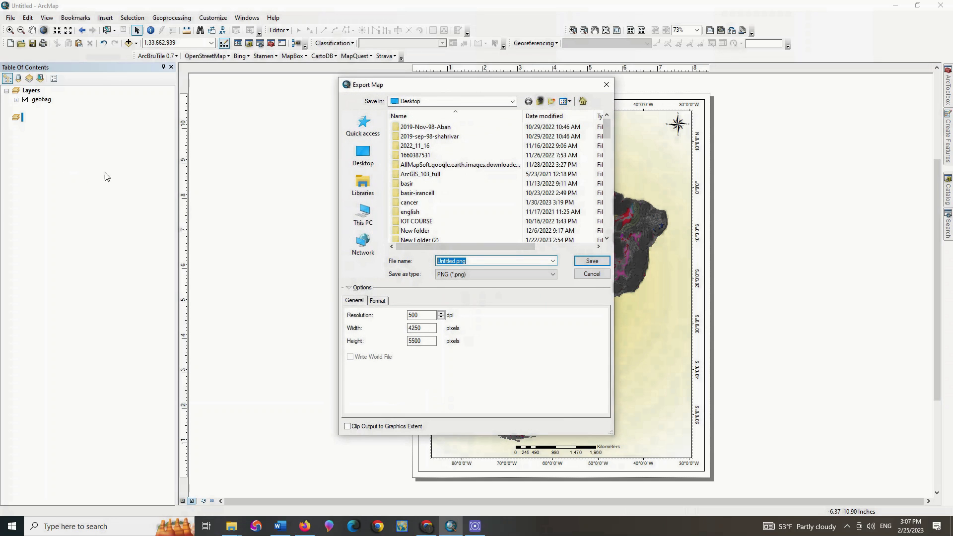
{"action": "left_click", "coordinate": [353, 158]}
{"action": "left_click", "coordinate": [586, 261]}
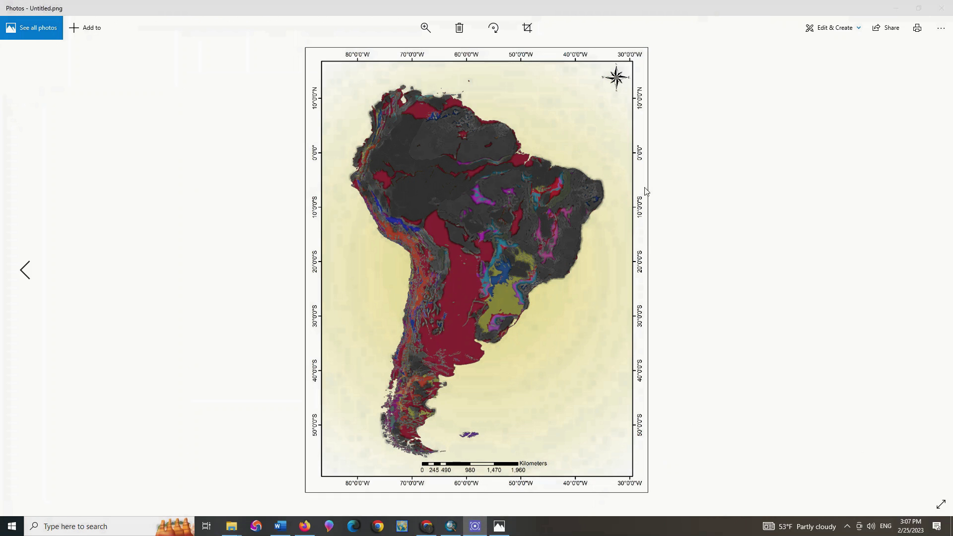
Examine the exported Untitled.png in Photos, checking the geologic detail of South America up close and as a whole.
{"action": "left_click", "coordinate": [425, 27]}
{"action": "left_click_drag", "start_coordinate": [386, 52], "coordinate": [385, 54]}
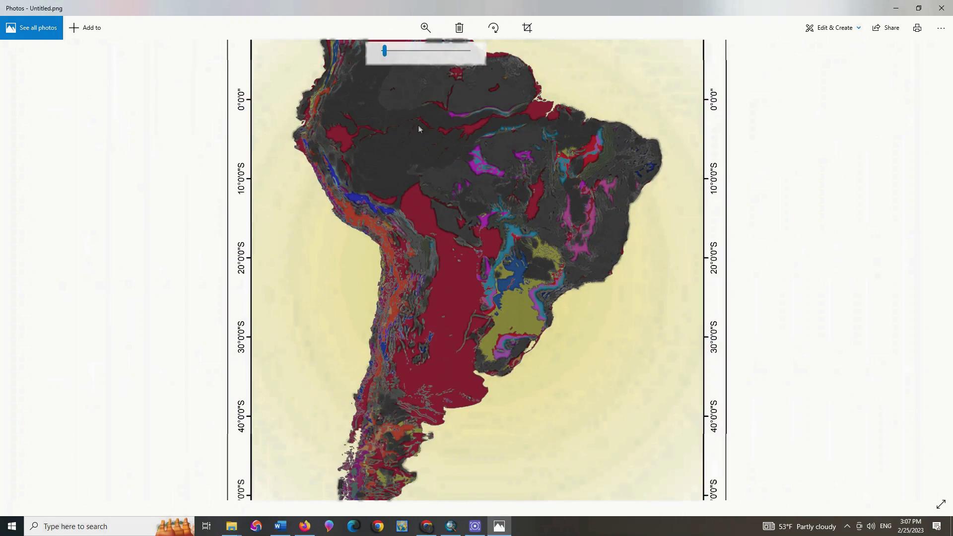
{"action": "left_click_drag", "start_coordinate": [434, 295], "coordinate": [481, 248]}
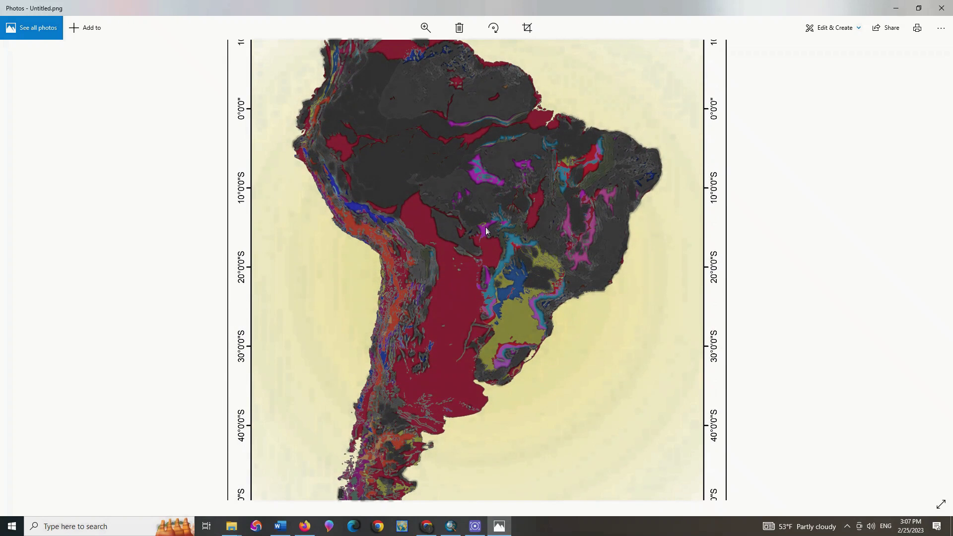
{"action": "left_click", "coordinate": [428, 31]}
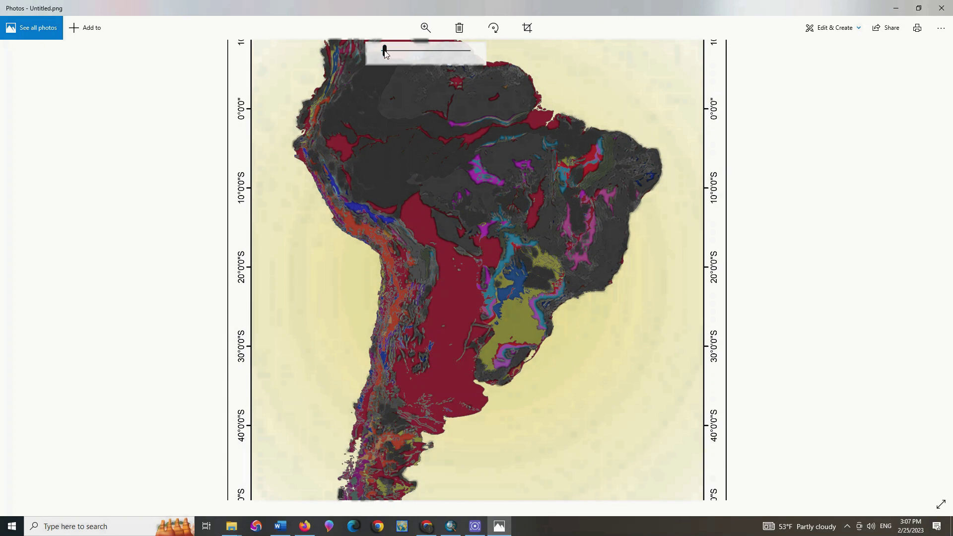
{"action": "left_click_drag", "start_coordinate": [385, 51], "coordinate": [384, 51]}
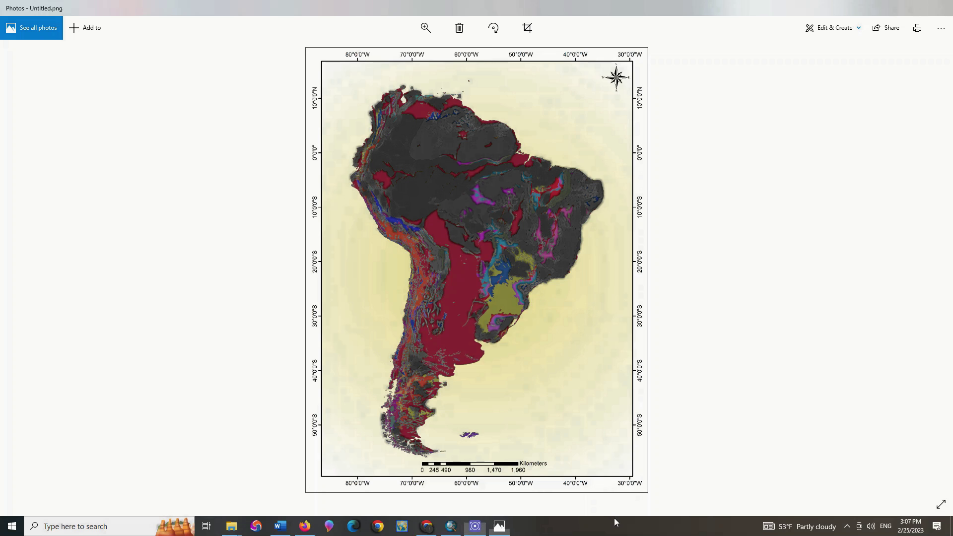